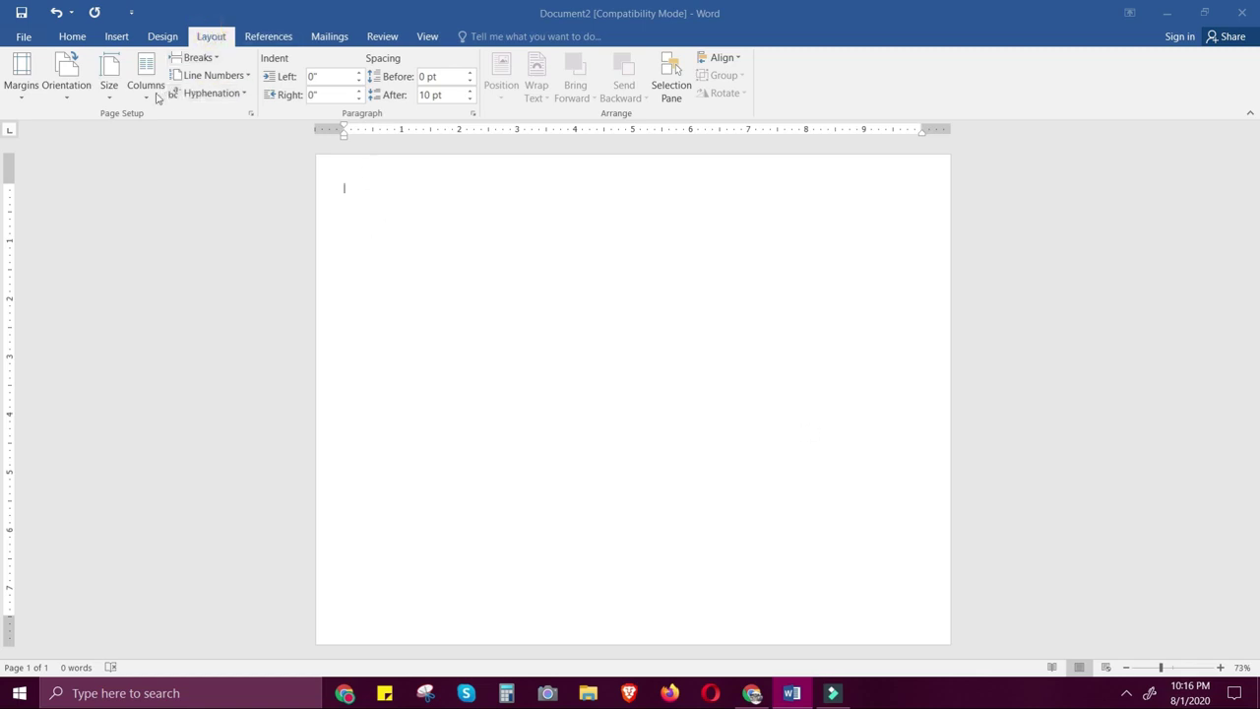
Set the page to Letter size, landscape orientation and Narrow margins
left_click(110, 91)
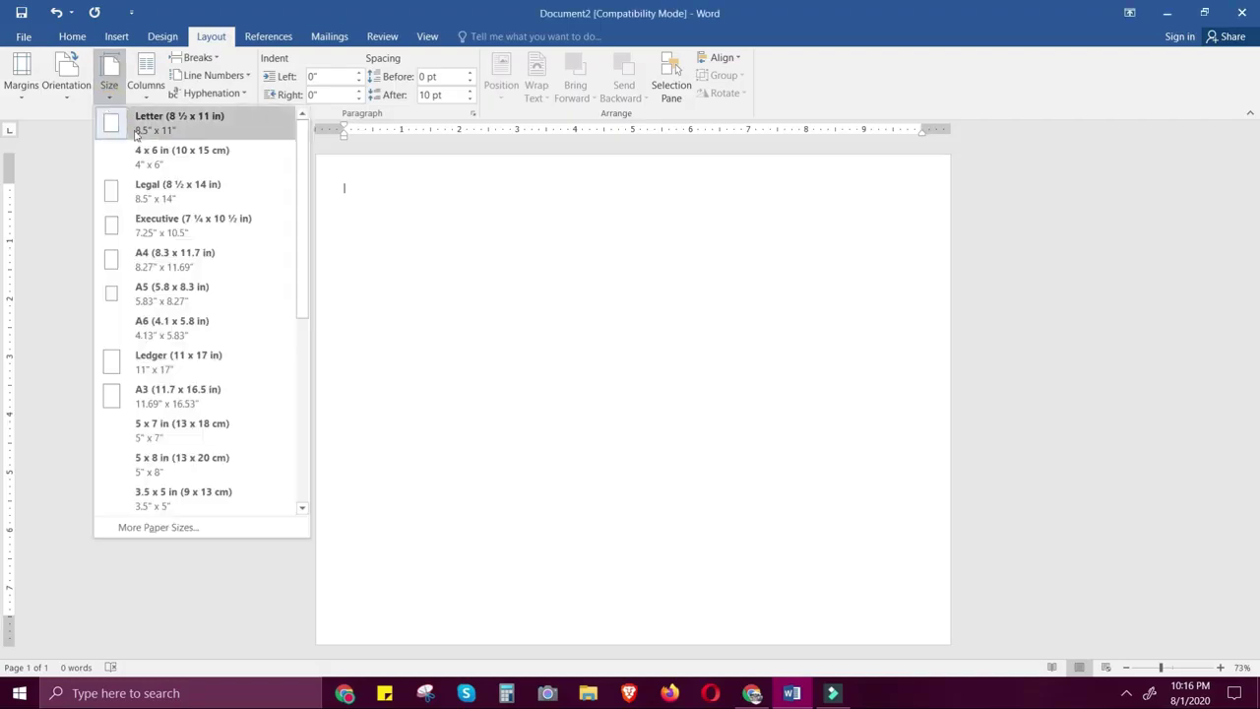
left_click(138, 136)
left_click(65, 92)
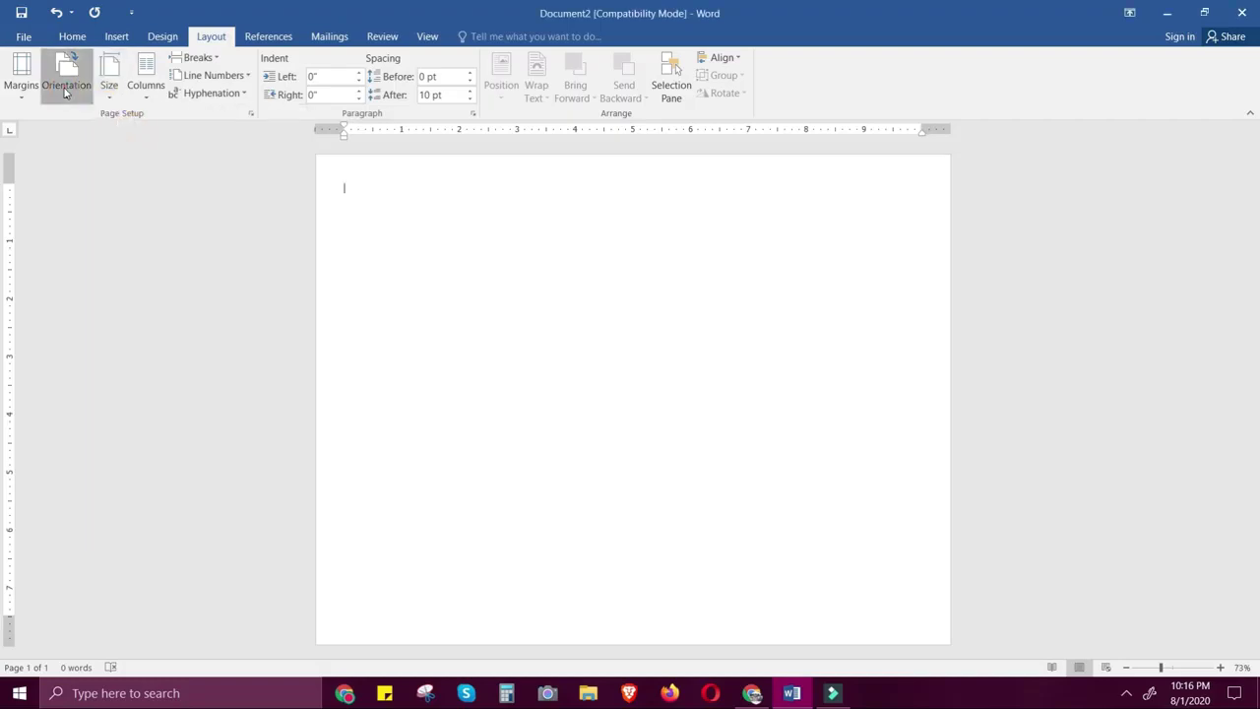
left_click(93, 161)
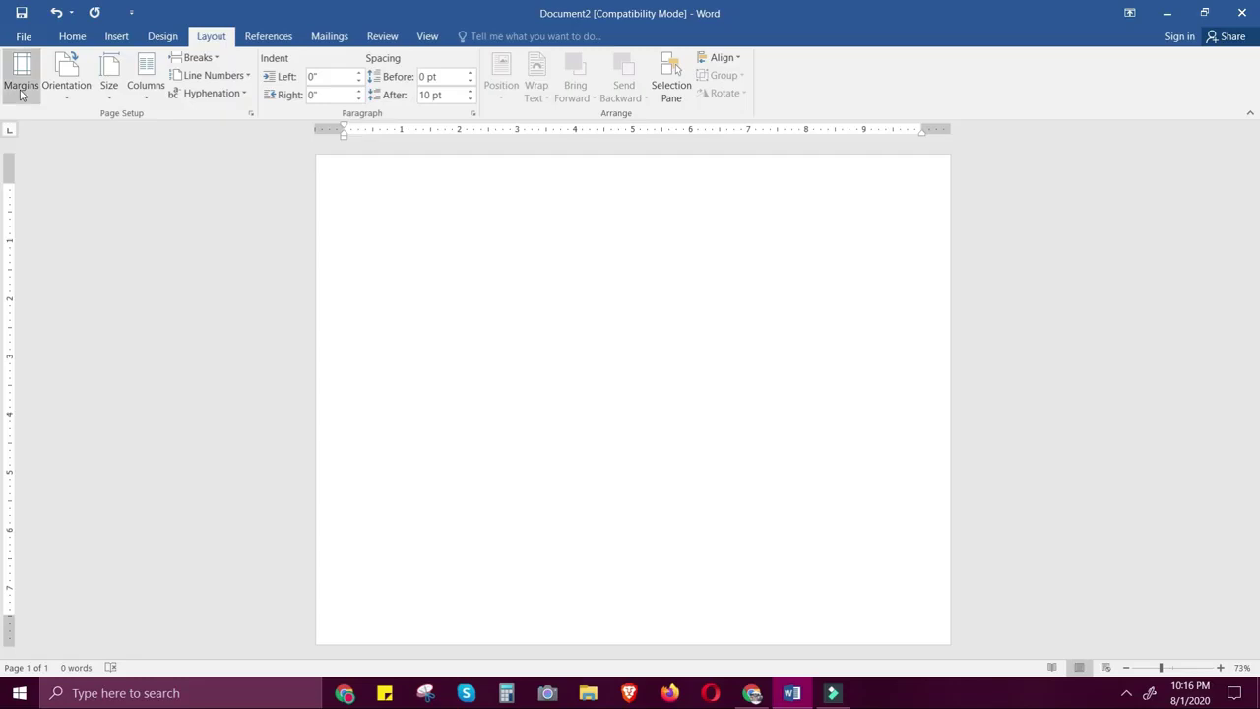
left_click(21, 88)
left_click(85, 248)
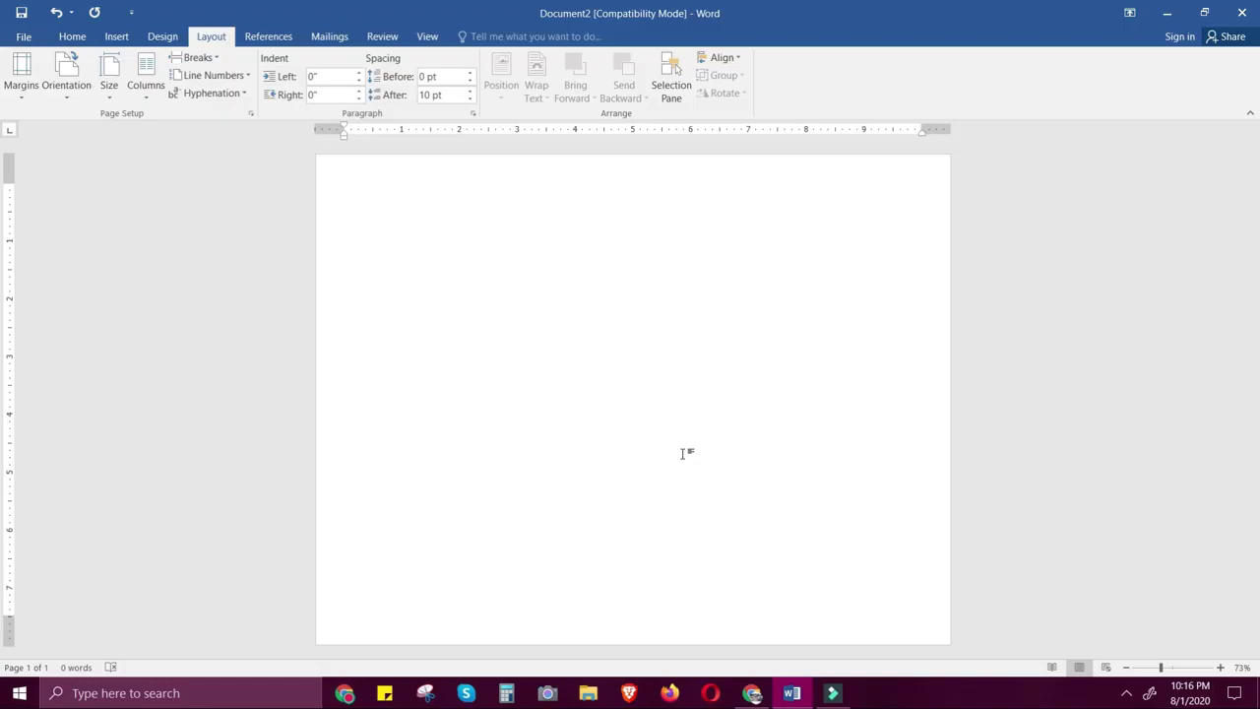
left_click(753, 694)
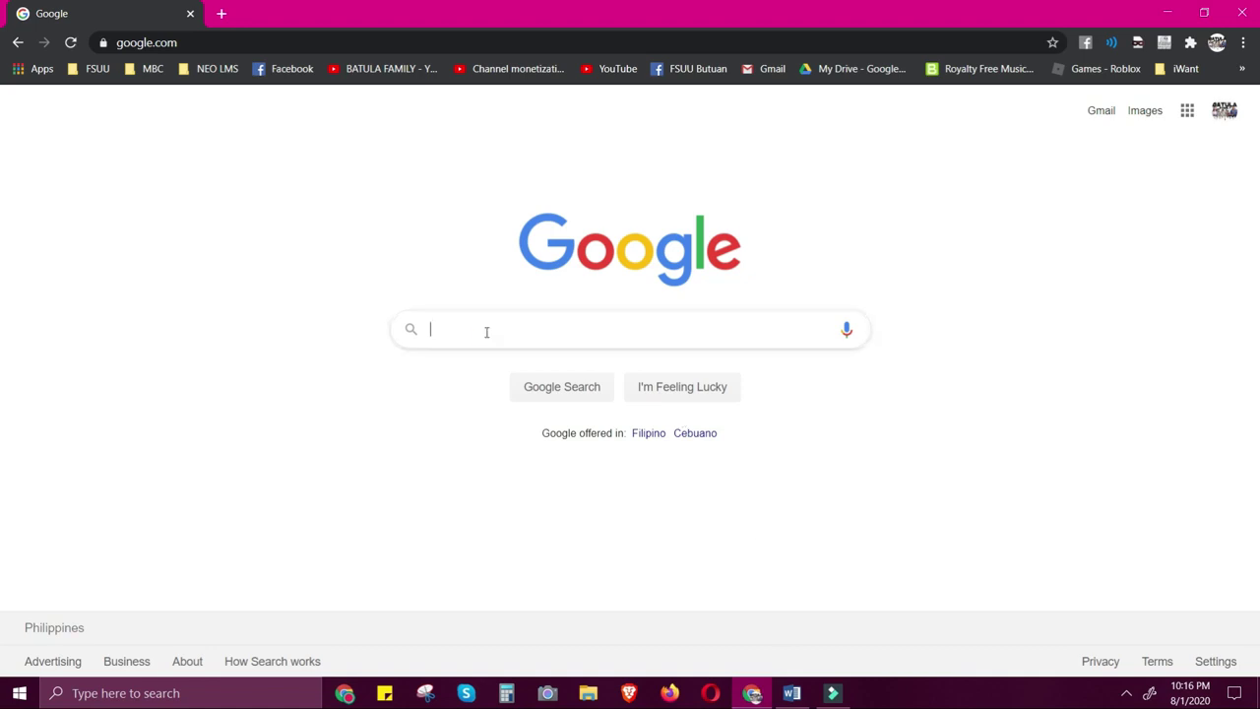
Search Google Images for 'certificates templates blanks' and browse the results
left_click(484, 330)
type("certific")
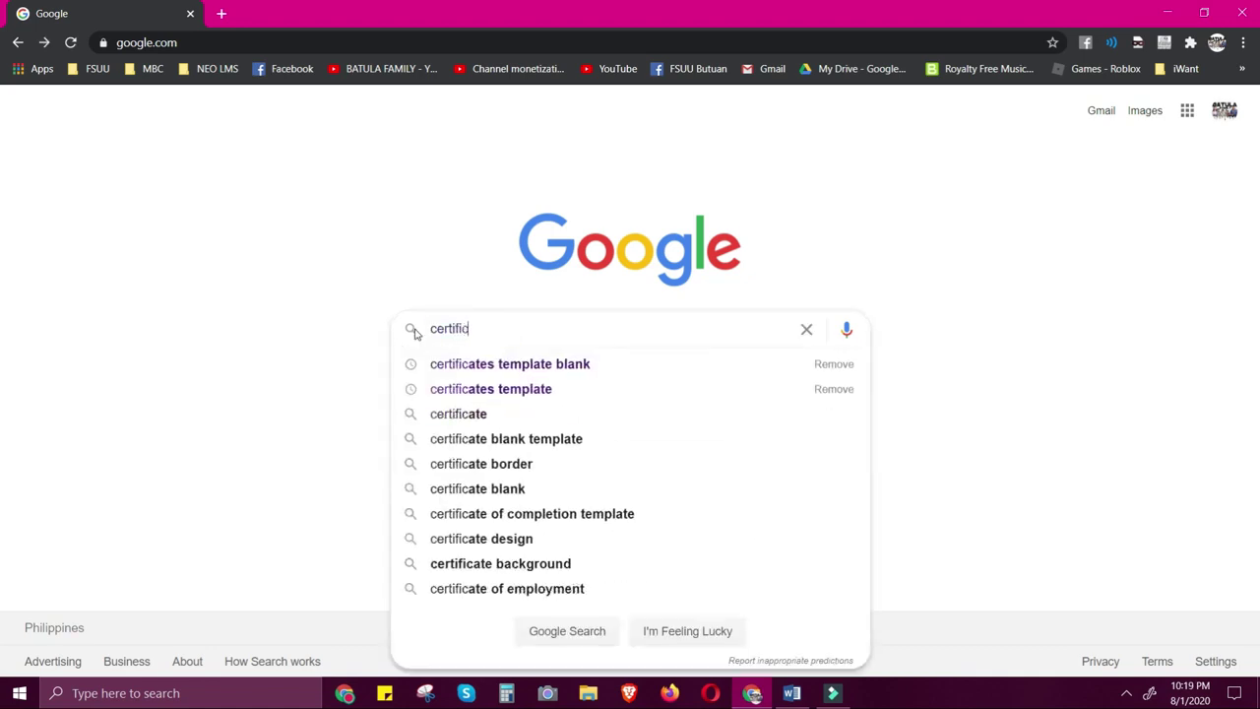
type("ates ")
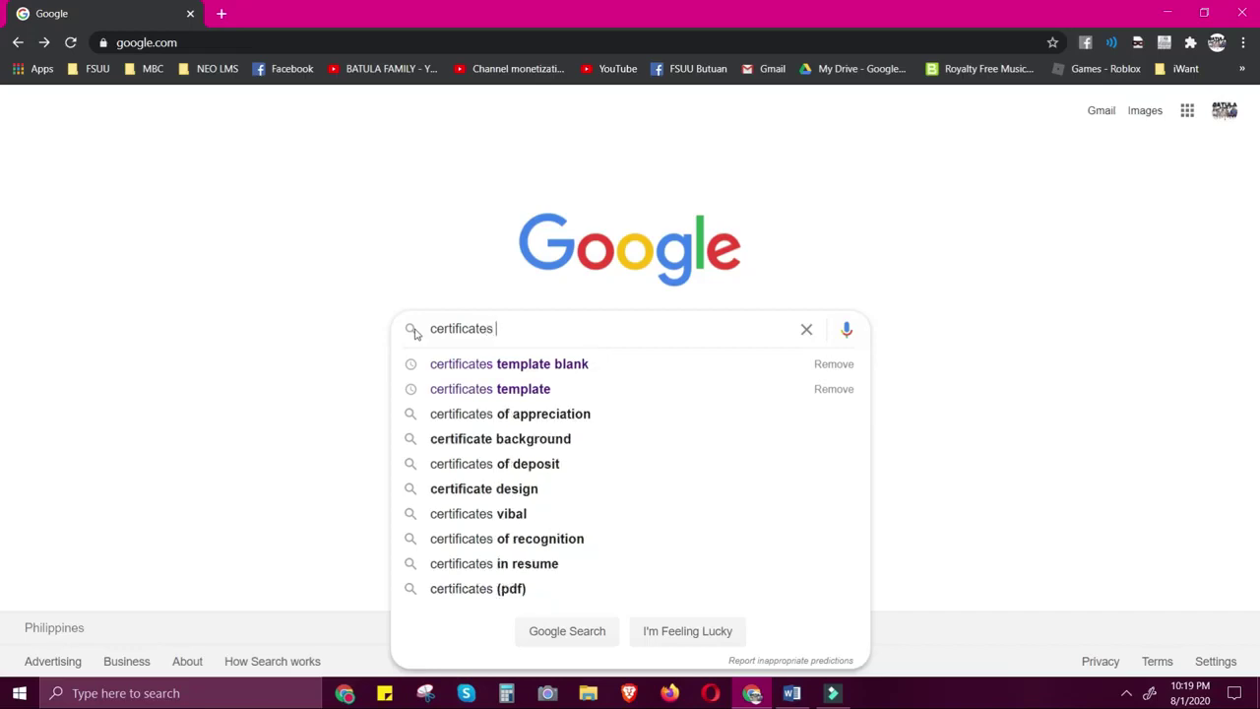
type("templates blanks")
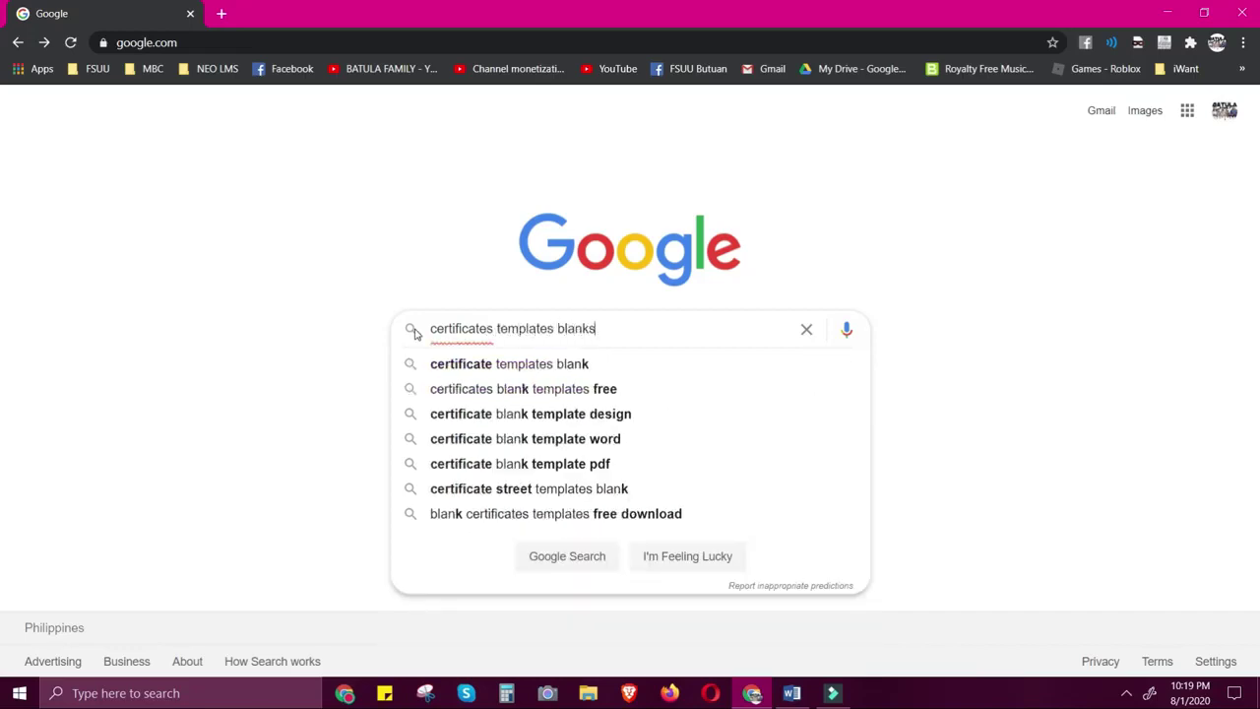
key("Return")
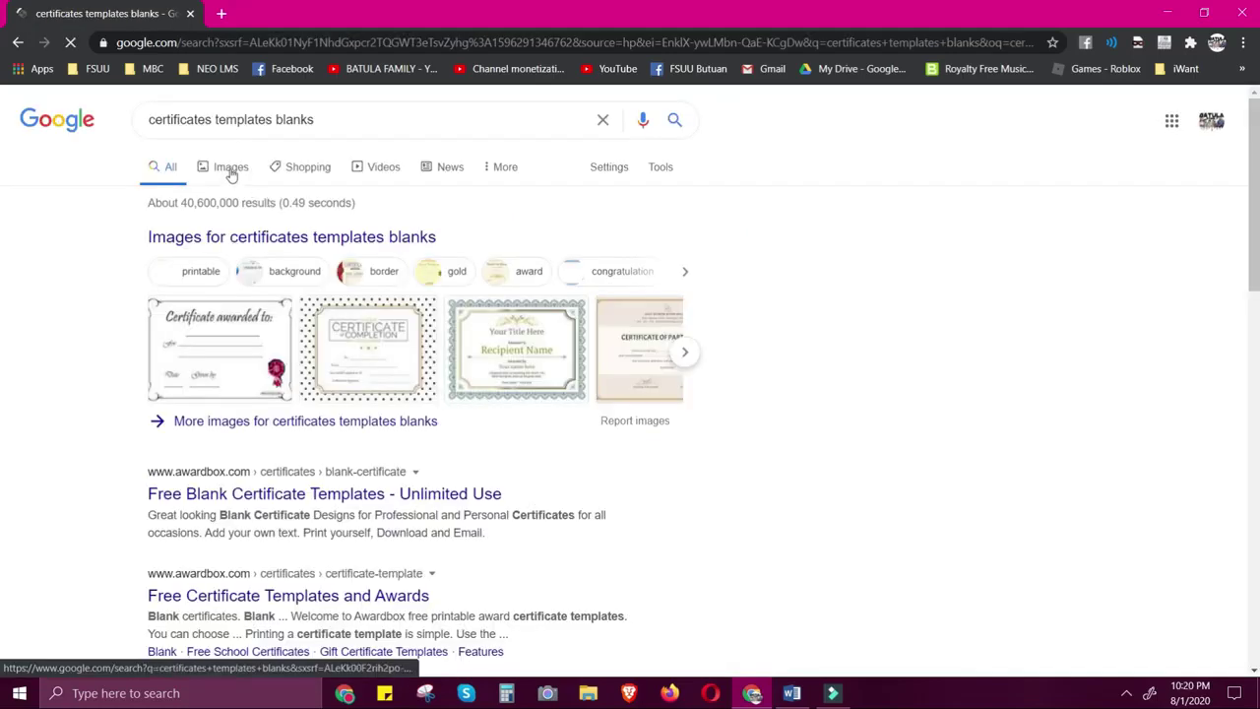
left_click(231, 174)
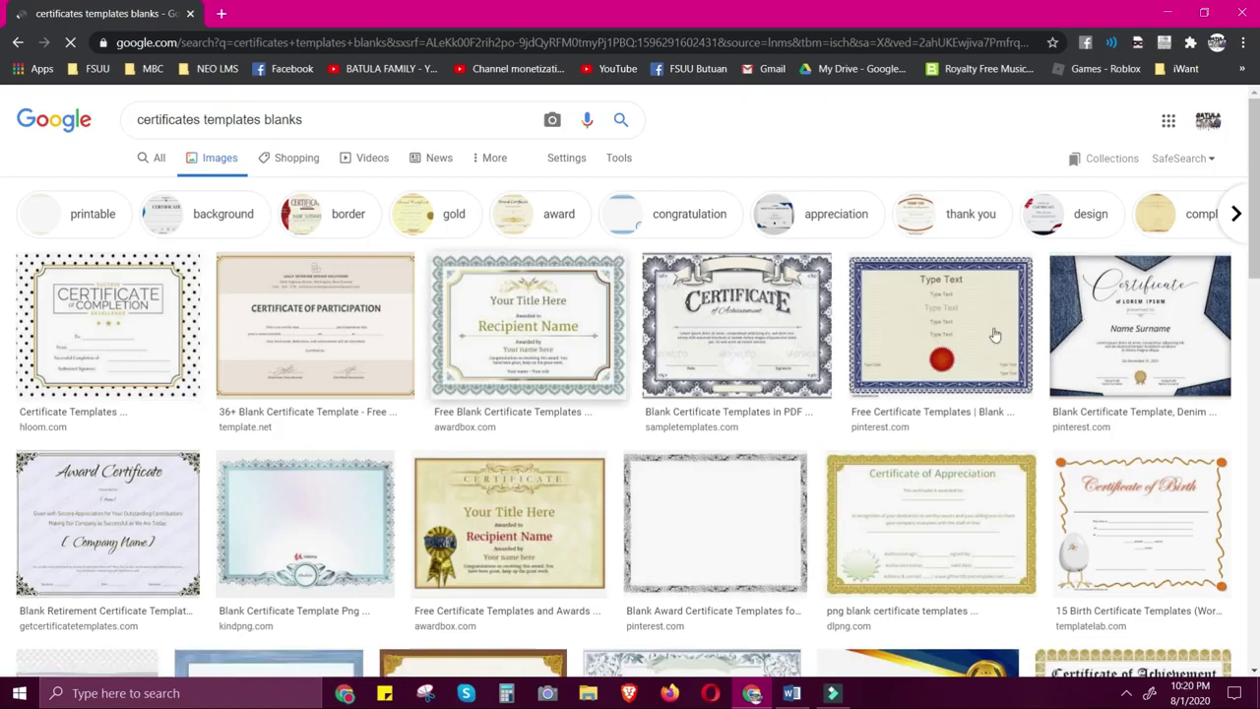
scroll(1046, 371, "down", 2)
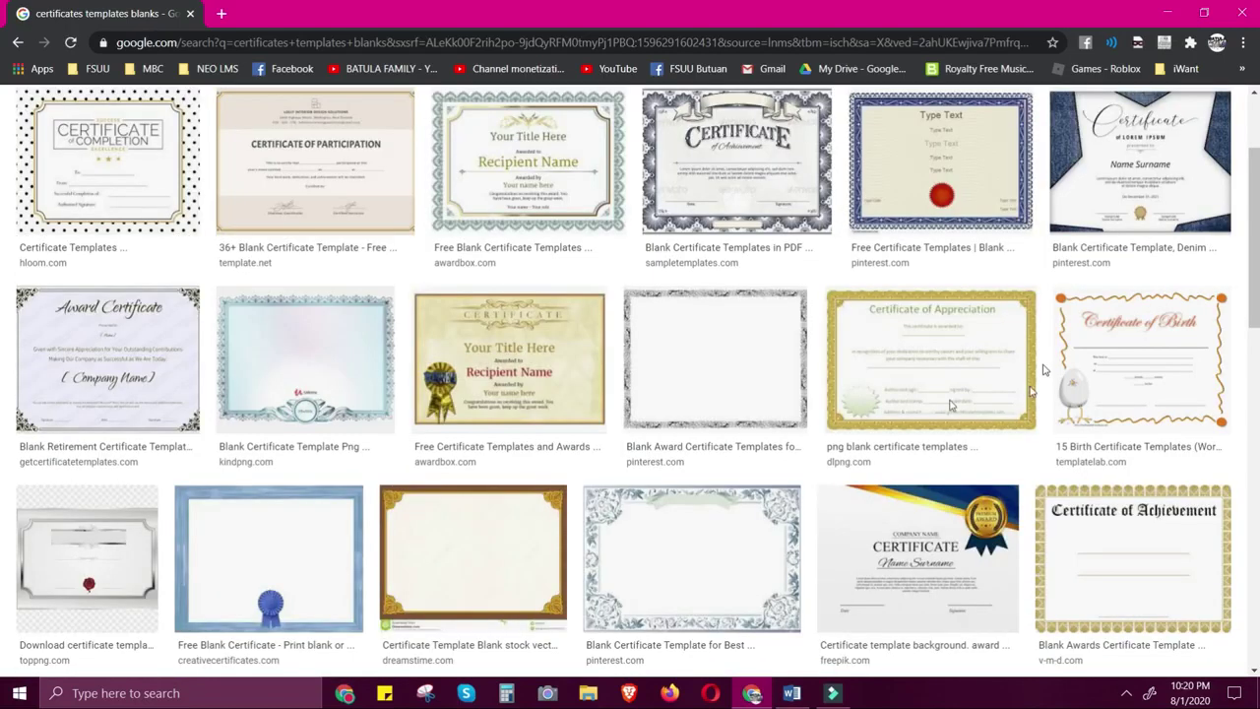
scroll(950, 403, "down", 2)
scroll(914, 443, "down", 1)
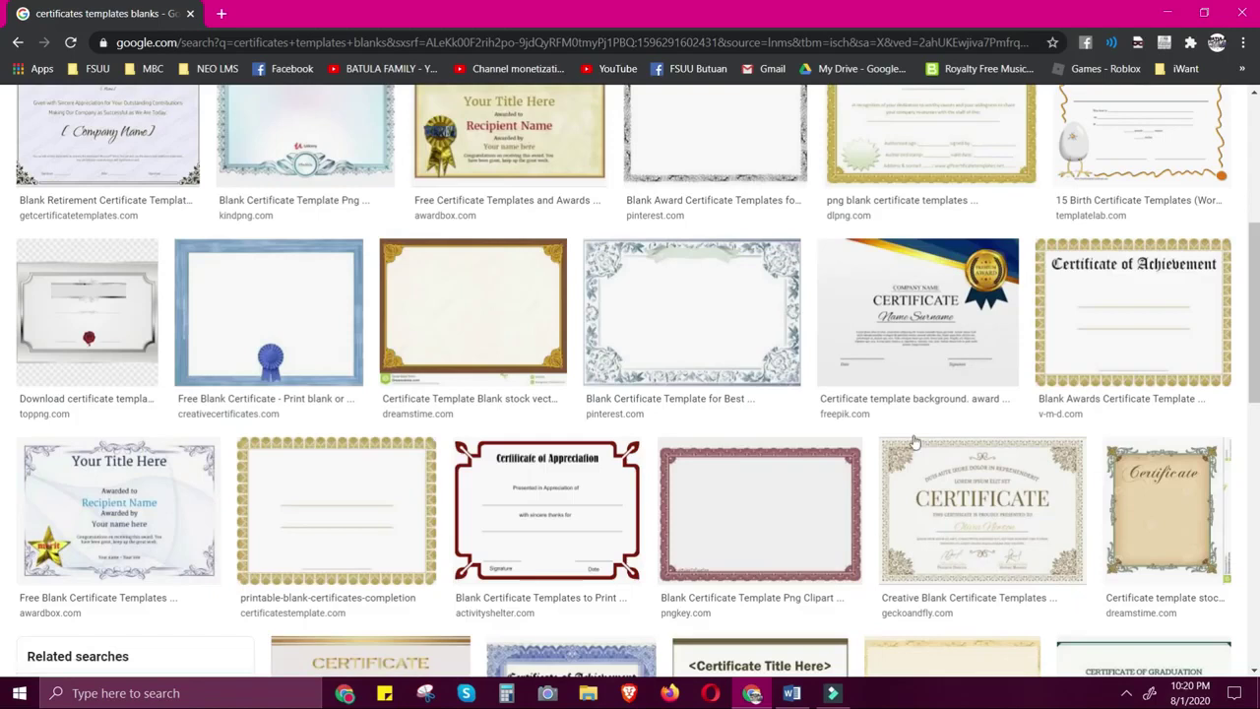
scroll(837, 433, "down", 1)
scroll(599, 427, "down", 1)
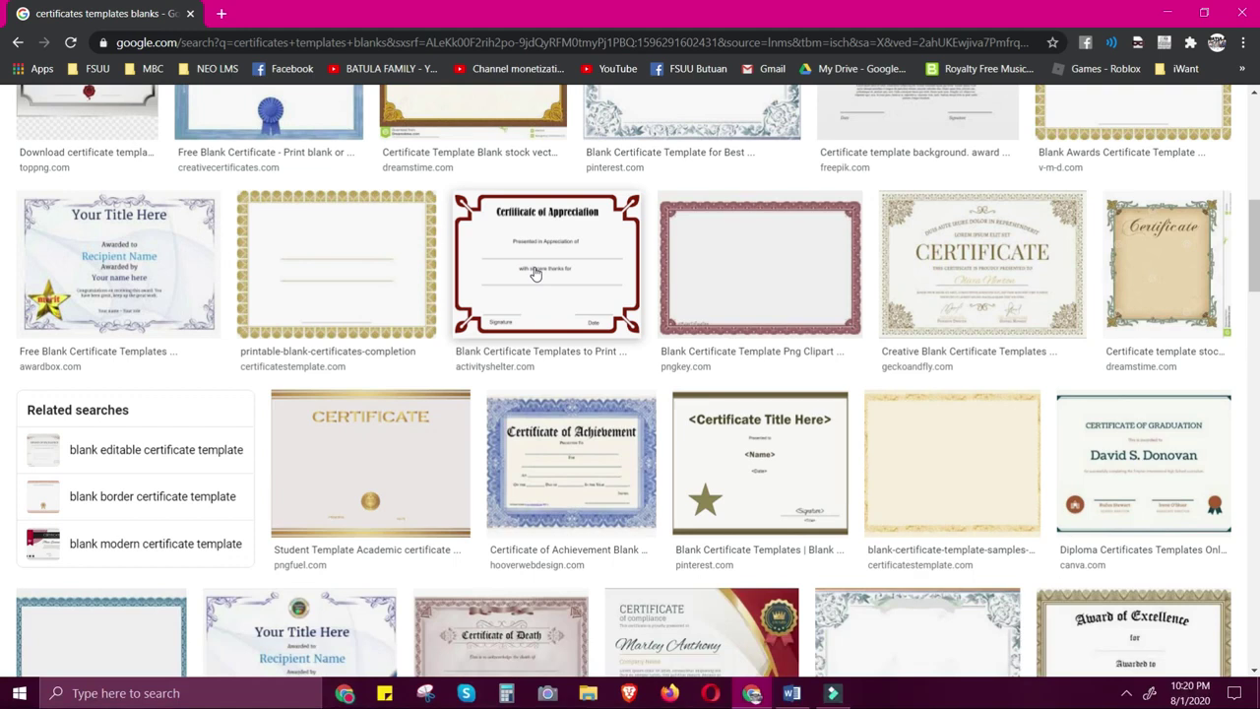
Copy the blank Certificate of Appreciation template image
left_click(535, 274)
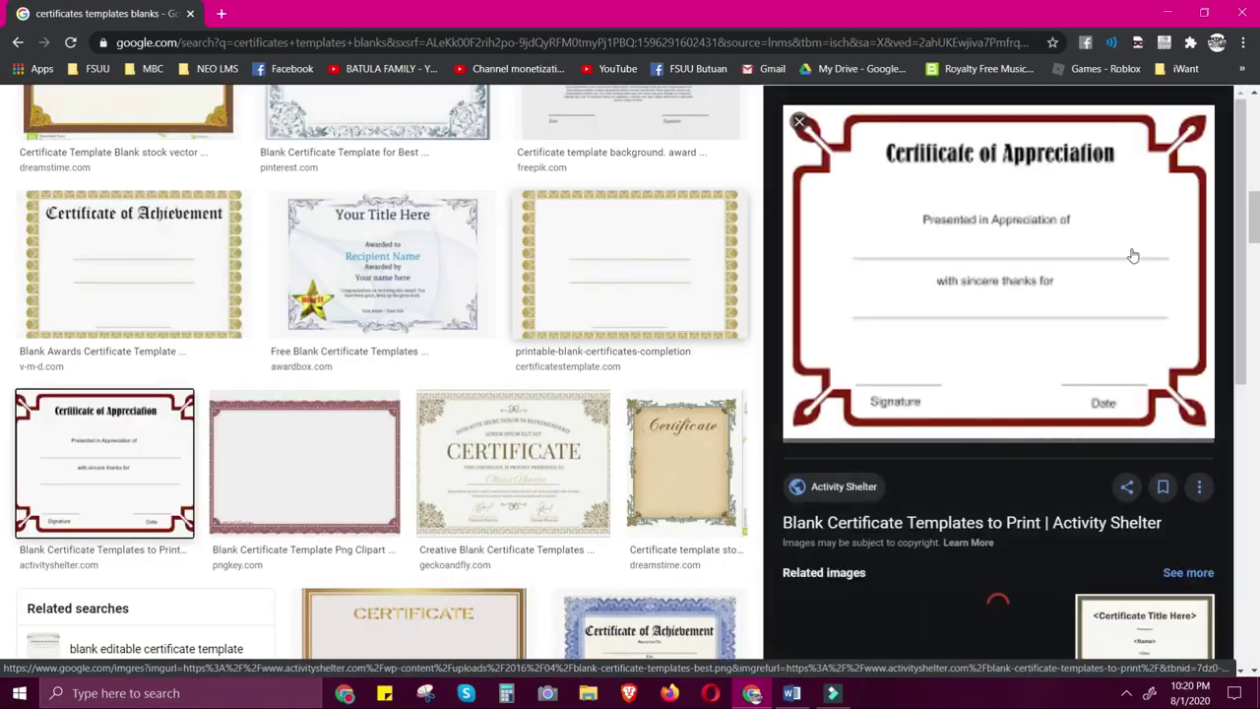
right_click(1032, 275)
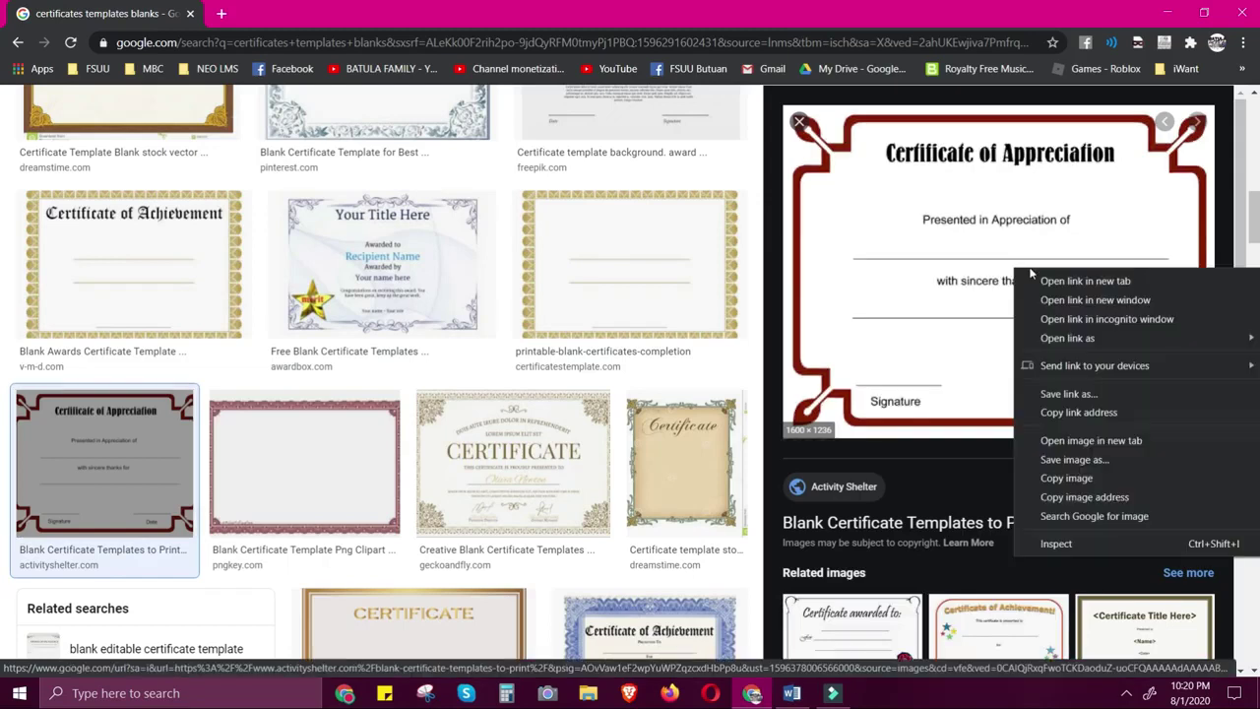
left_click(1064, 478)
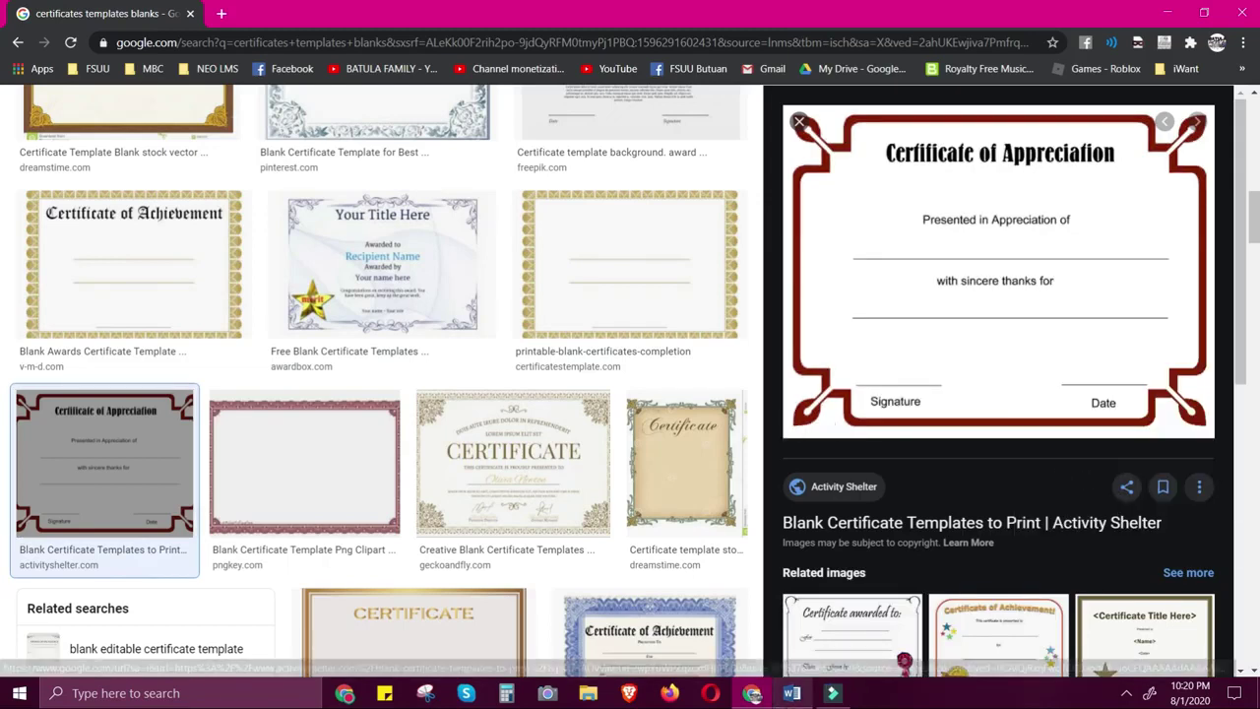
left_click(792, 693)
Paste the certificate as a picture and set its text wrapping to Behind Text
right_click(377, 193)
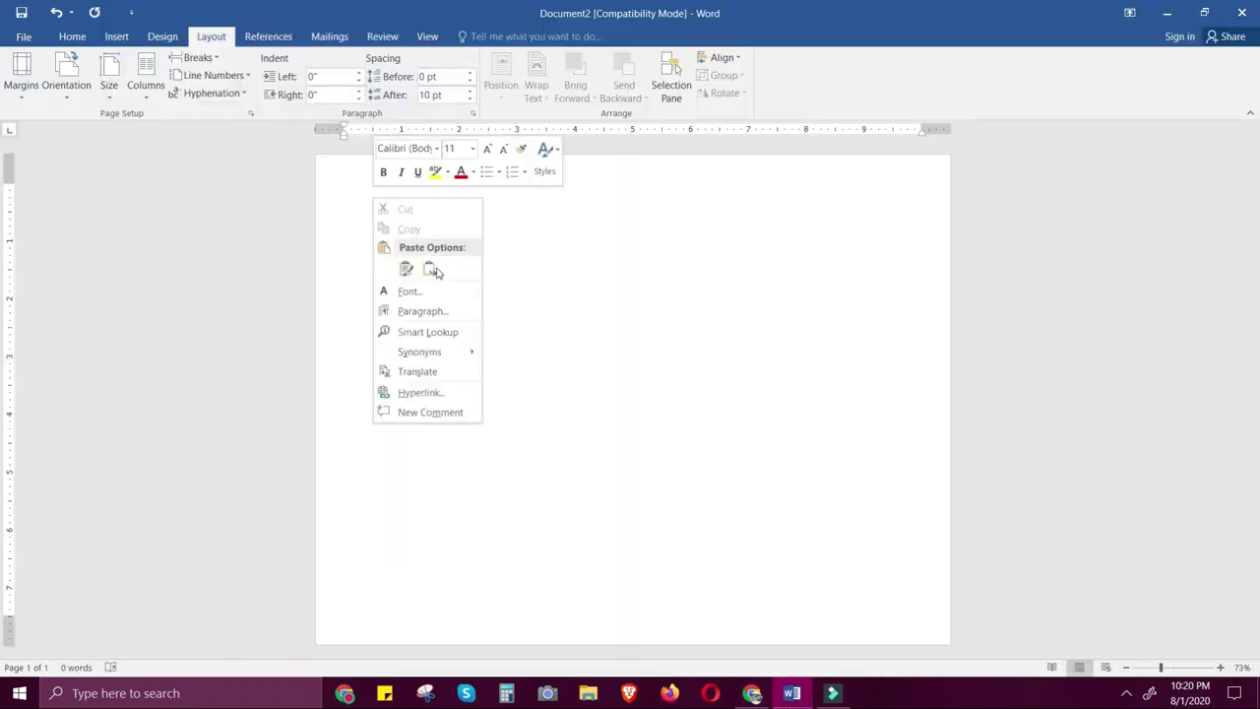
left_click(431, 271)
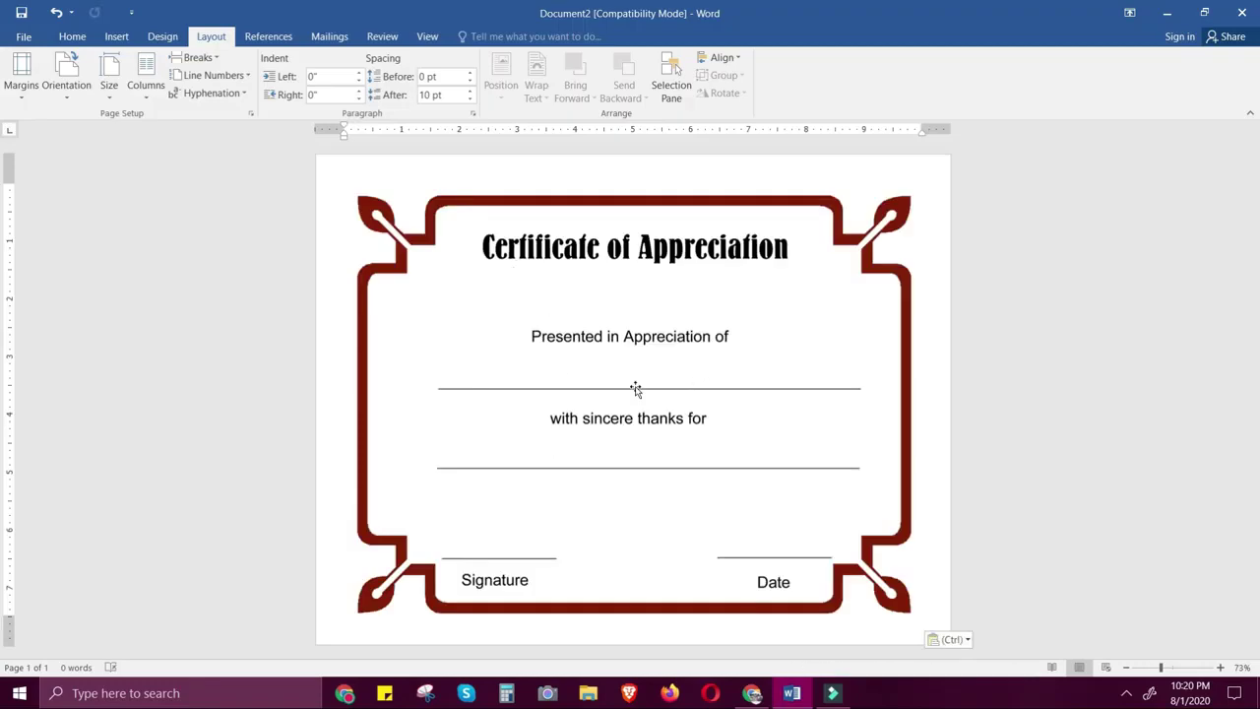
left_click(788, 330)
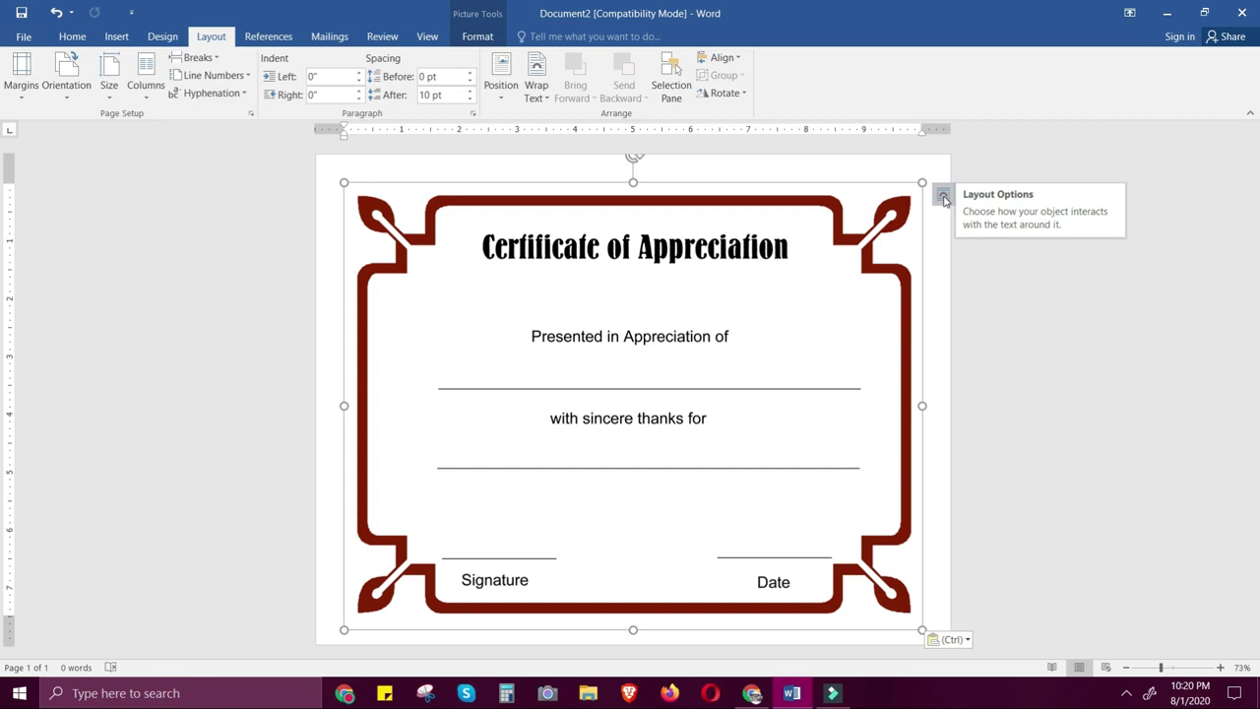
left_click(943, 198)
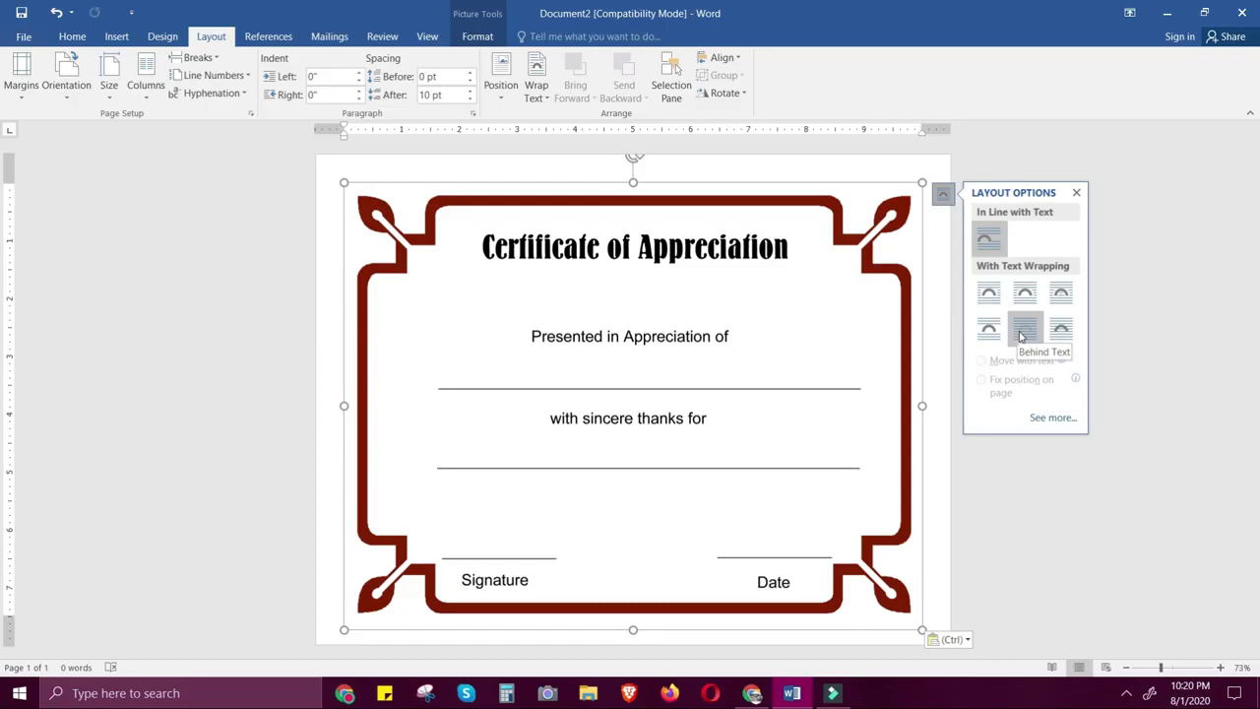
left_click(1022, 337)
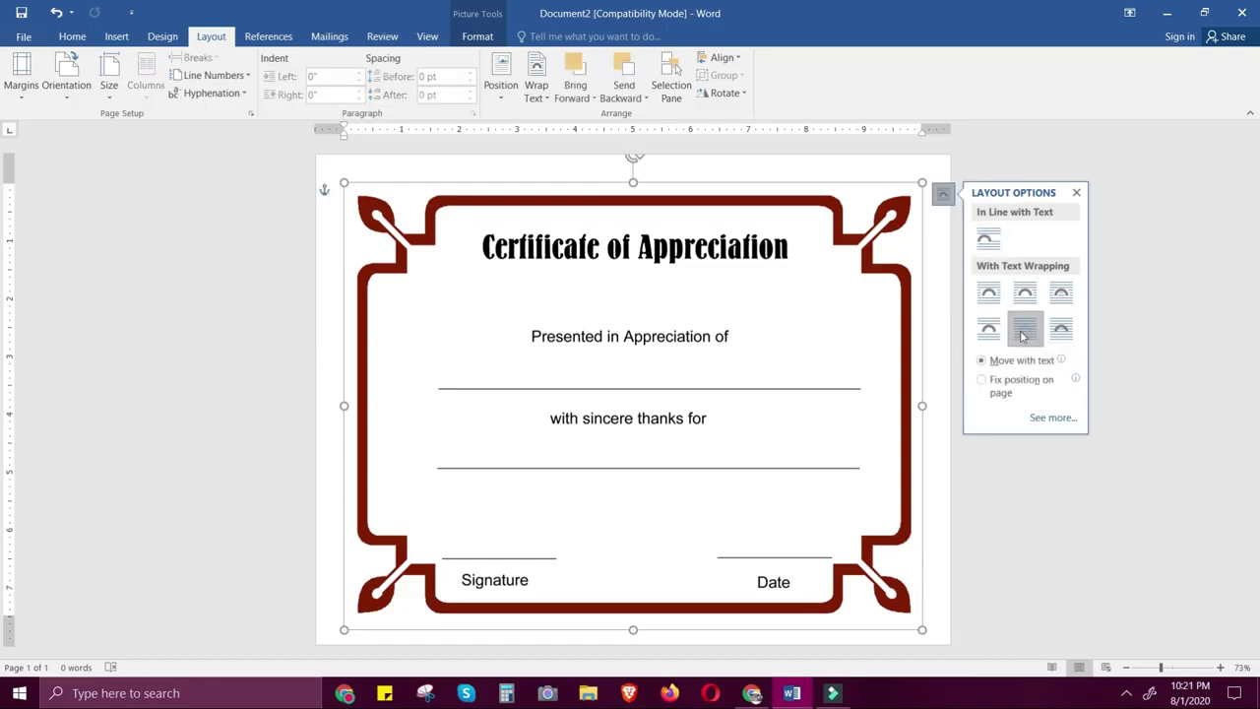
left_click(828, 294)
left_click(947, 255)
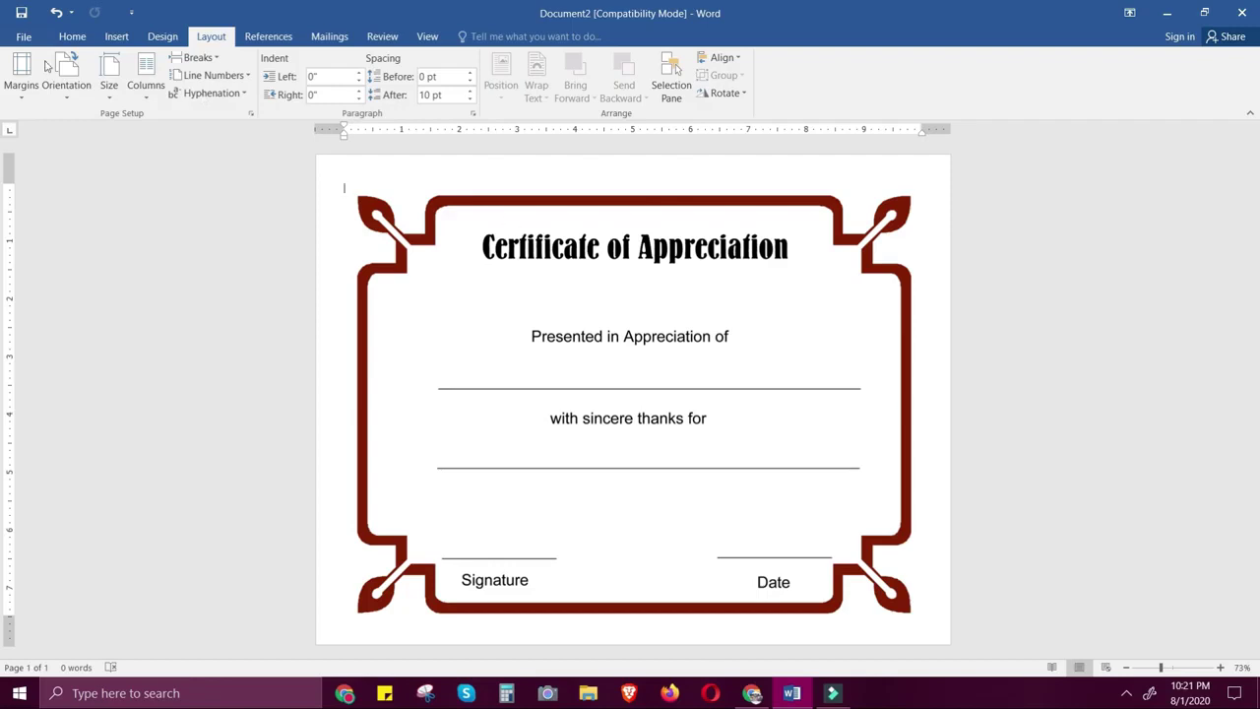
Insert a Simple Text Box below 'Presented in Appreciation of' and select its placeholder text
left_click(117, 37)
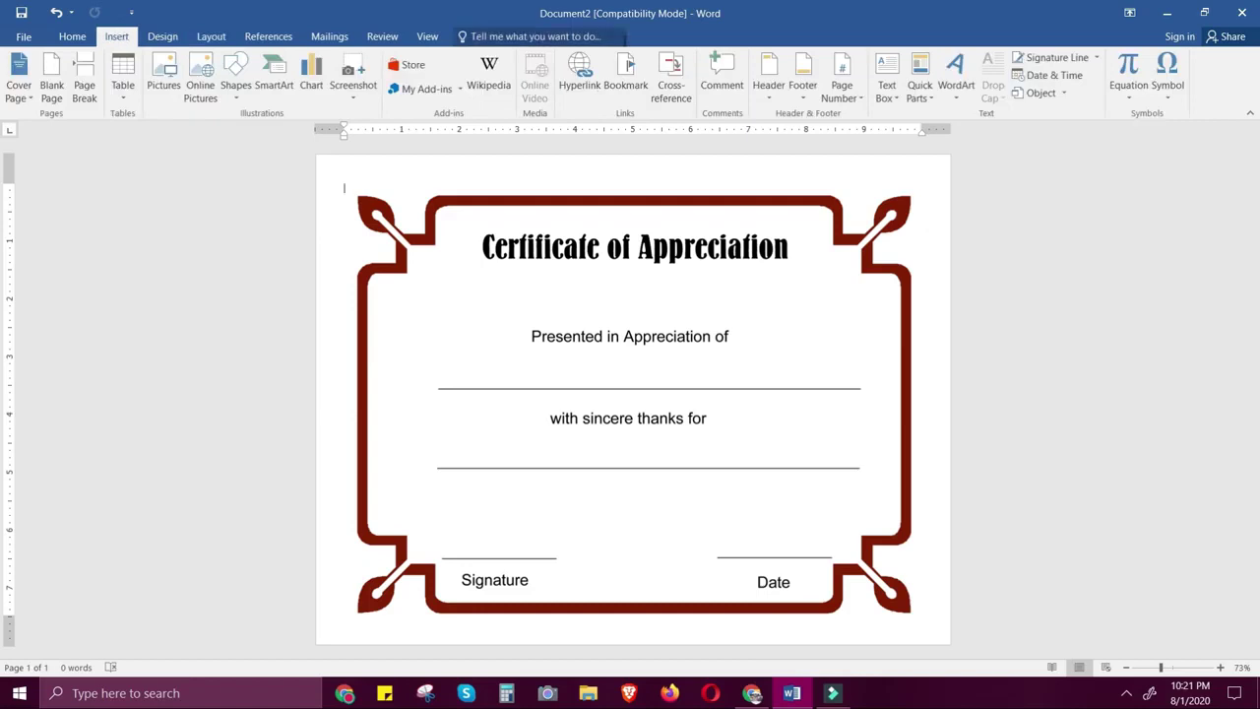
left_click(889, 81)
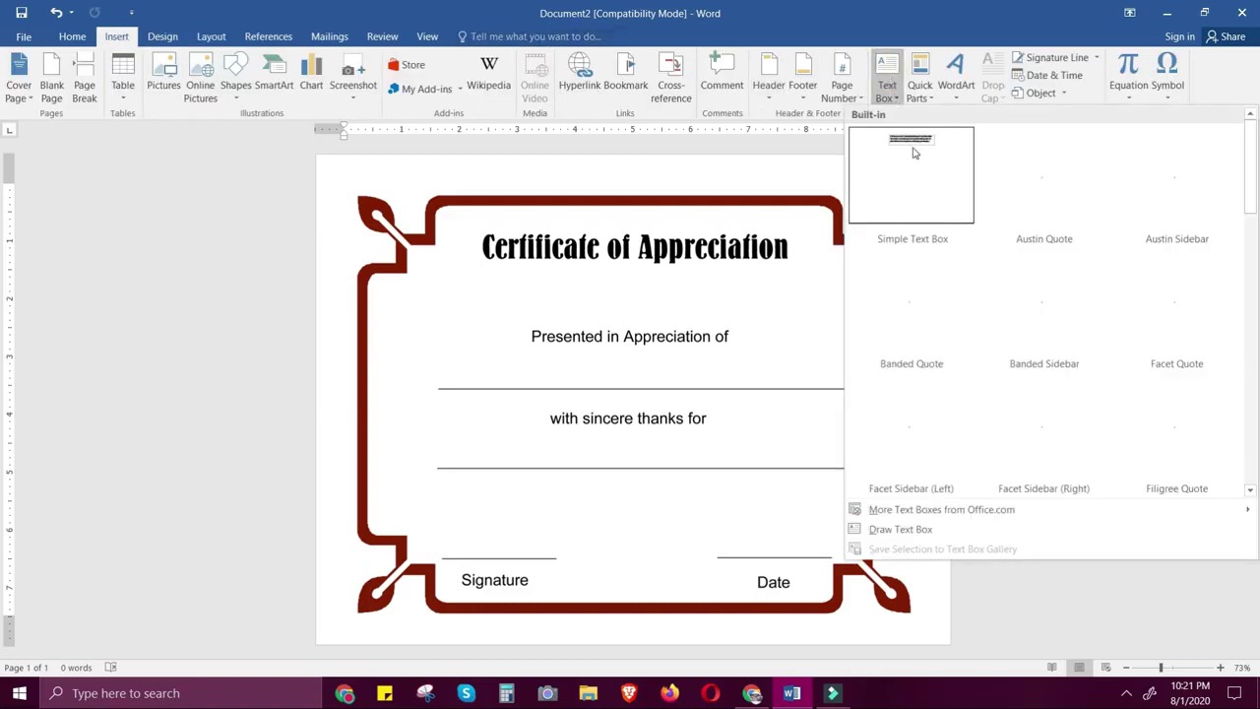
left_click(914, 153)
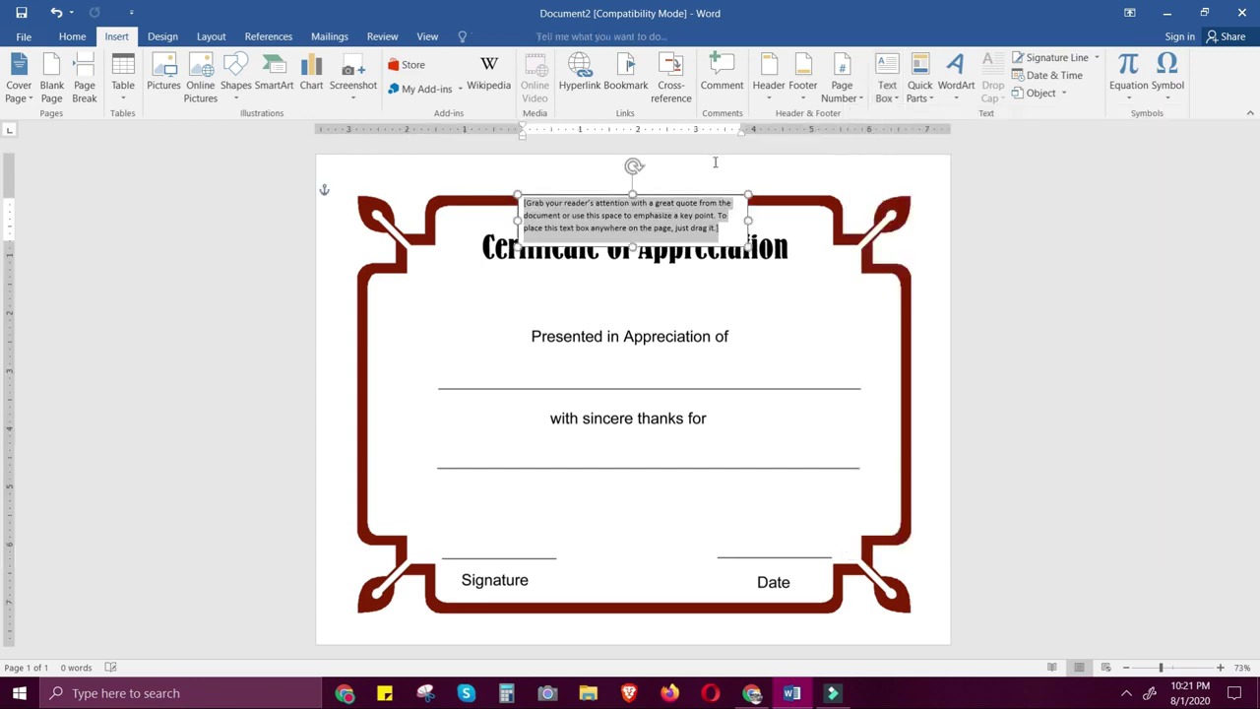
left_click_drag(689, 250, 634, 391)
triple_click(683, 361)
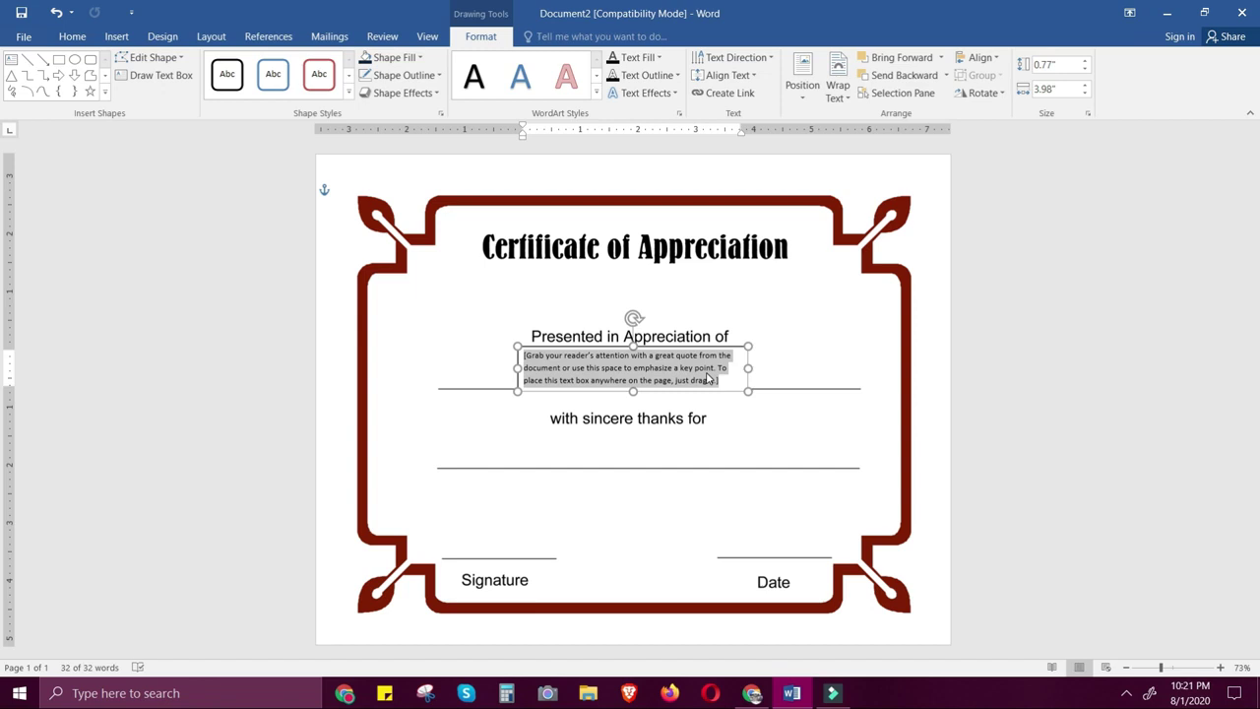
Make the text box read 'Name', centred, 36 pt, in Aliando Rocky
type("NAME")
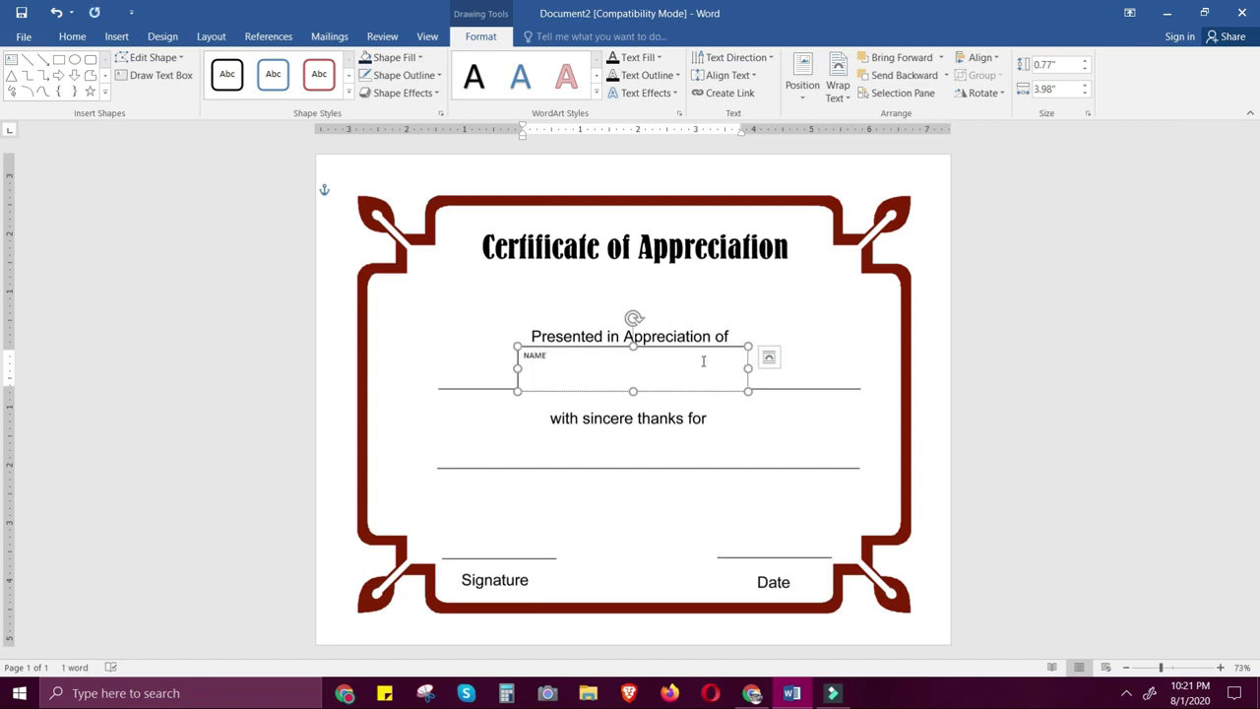
triple_click(681, 356)
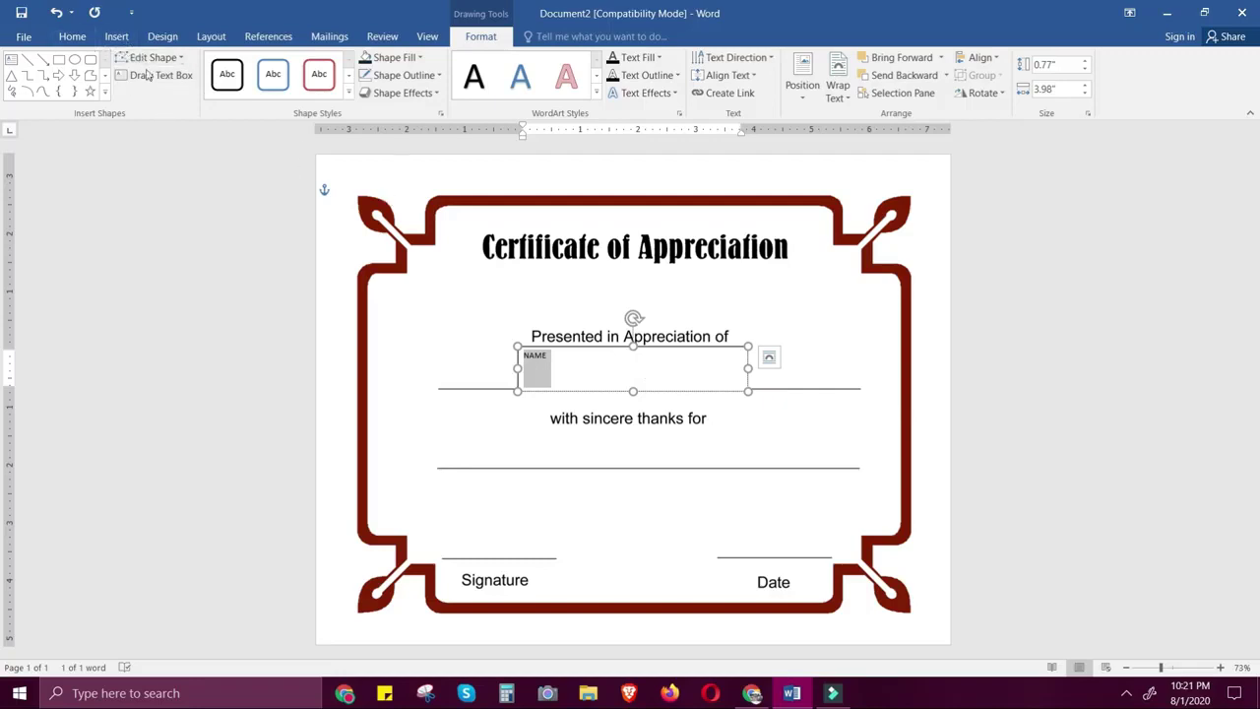
left_click(73, 37)
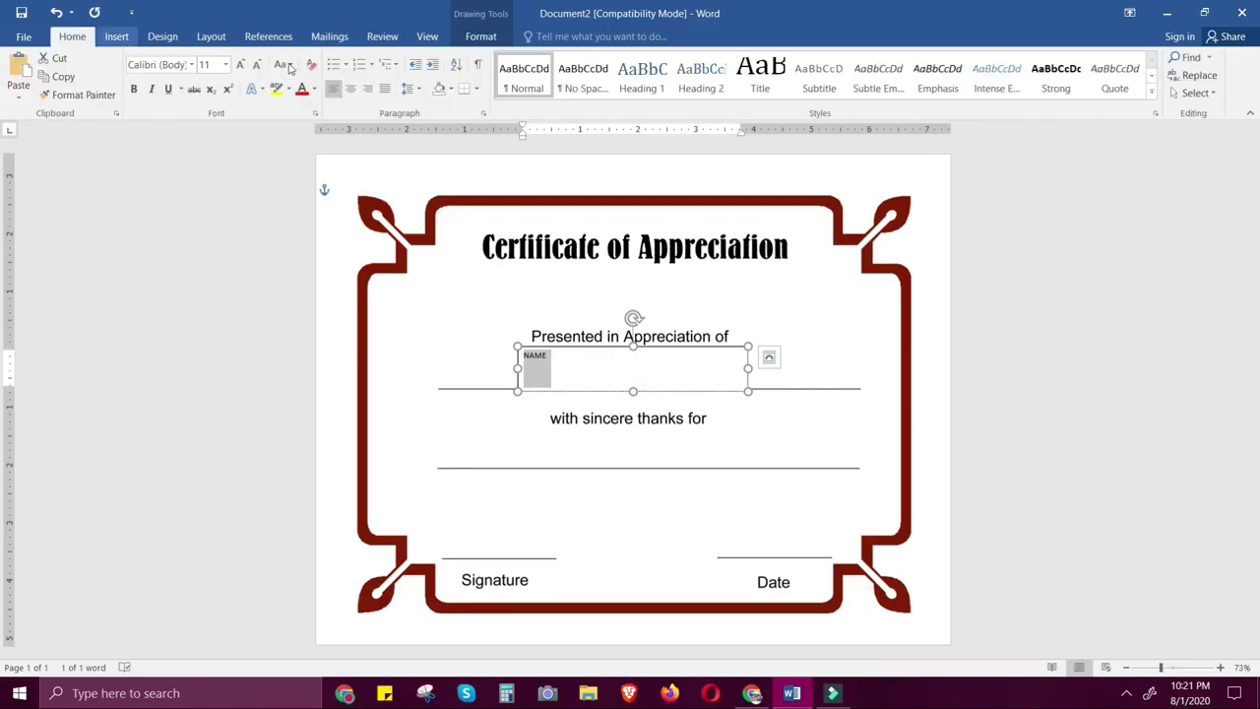
left_click(354, 89)
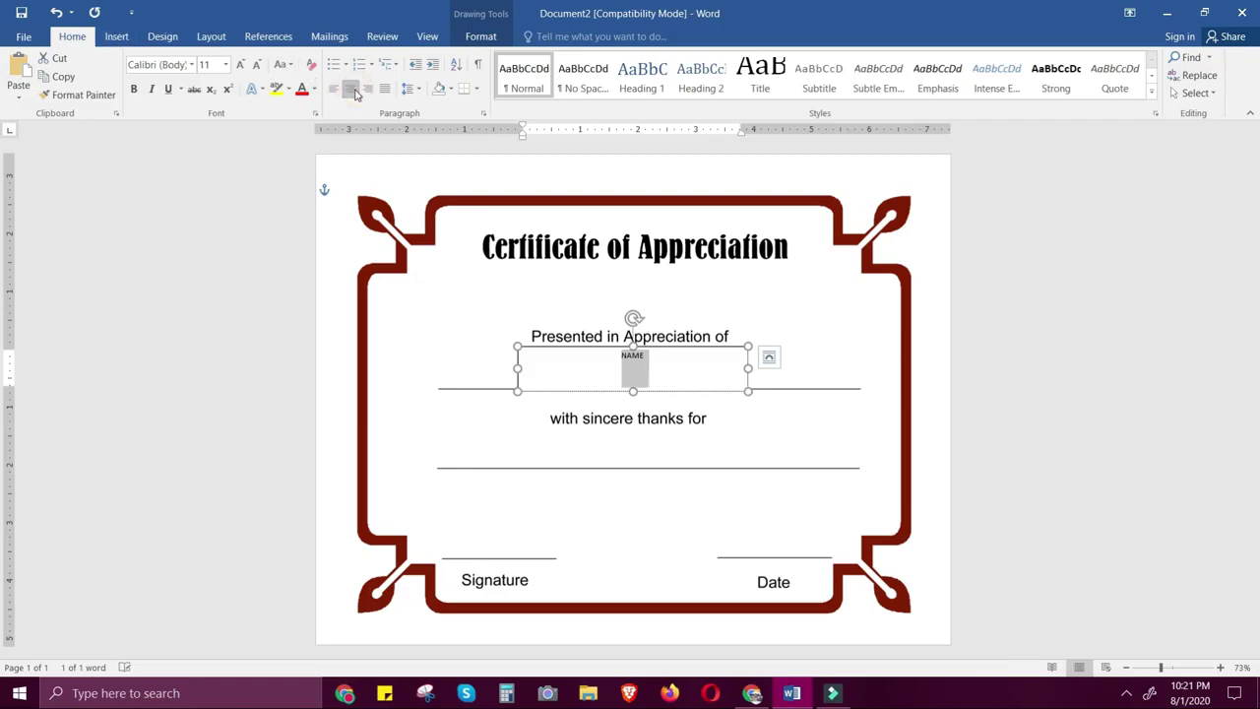
left_click(226, 64)
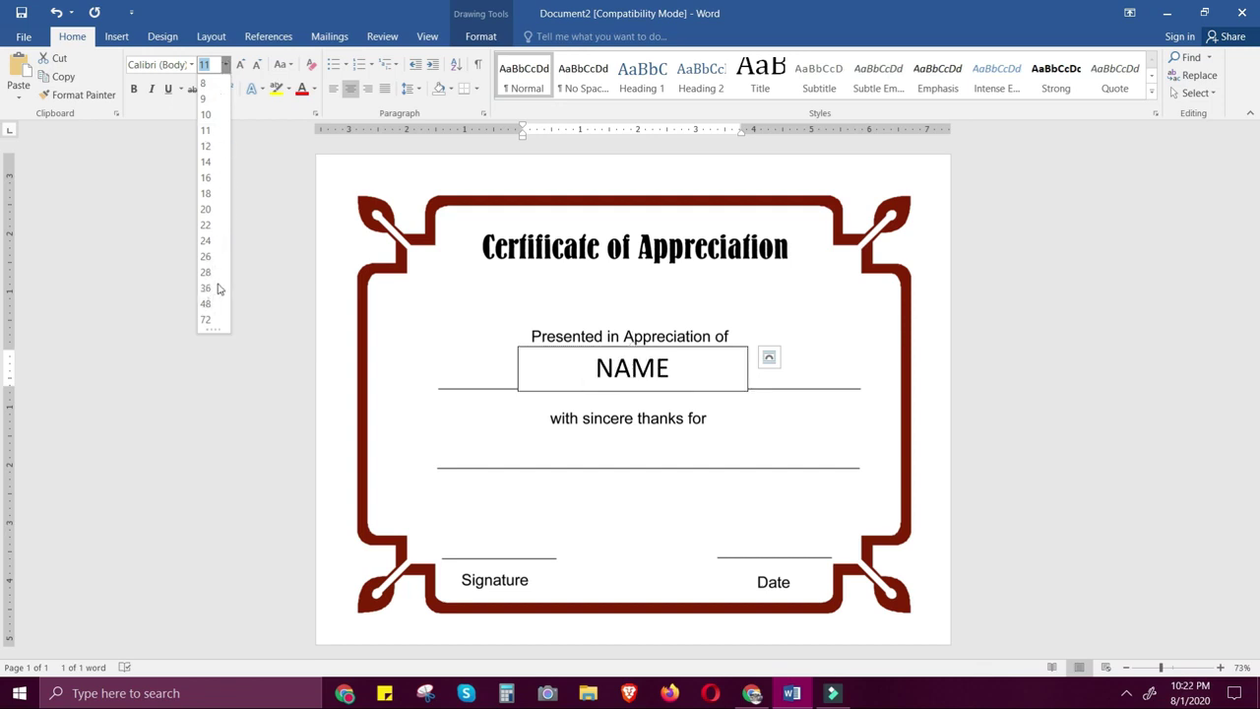
left_click(207, 289)
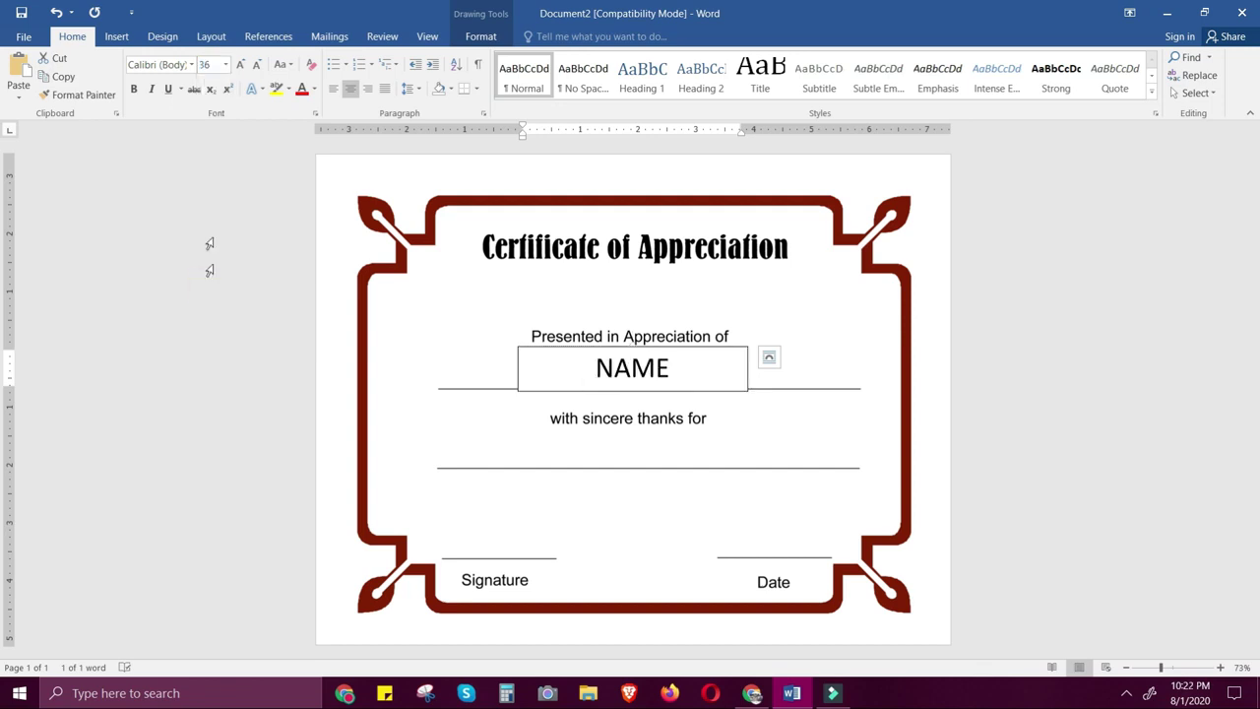
left_click(193, 64)
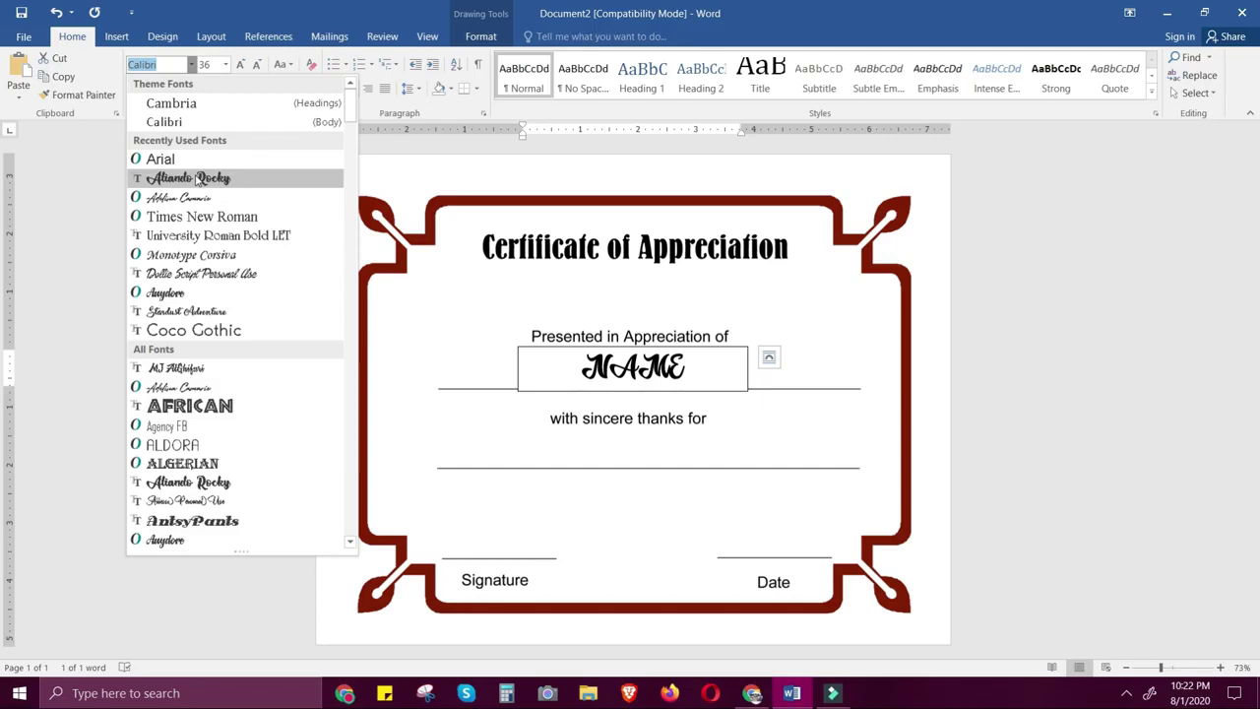
left_click(197, 179)
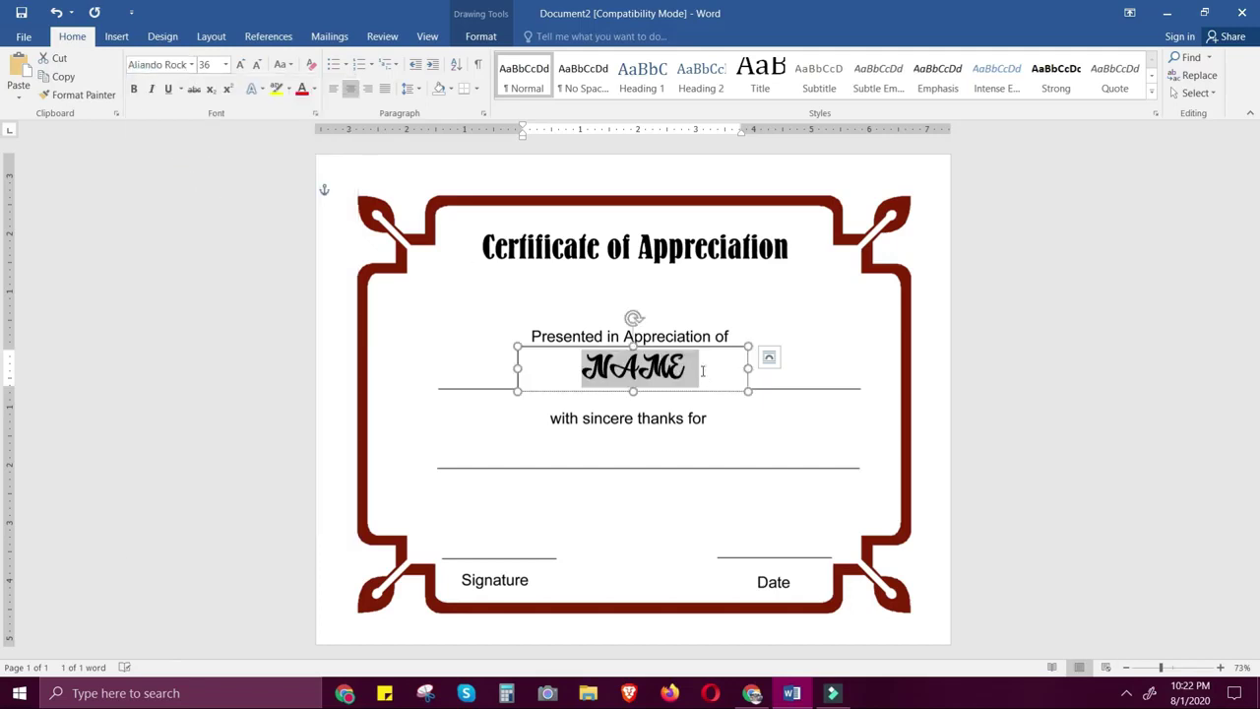
type("Name")
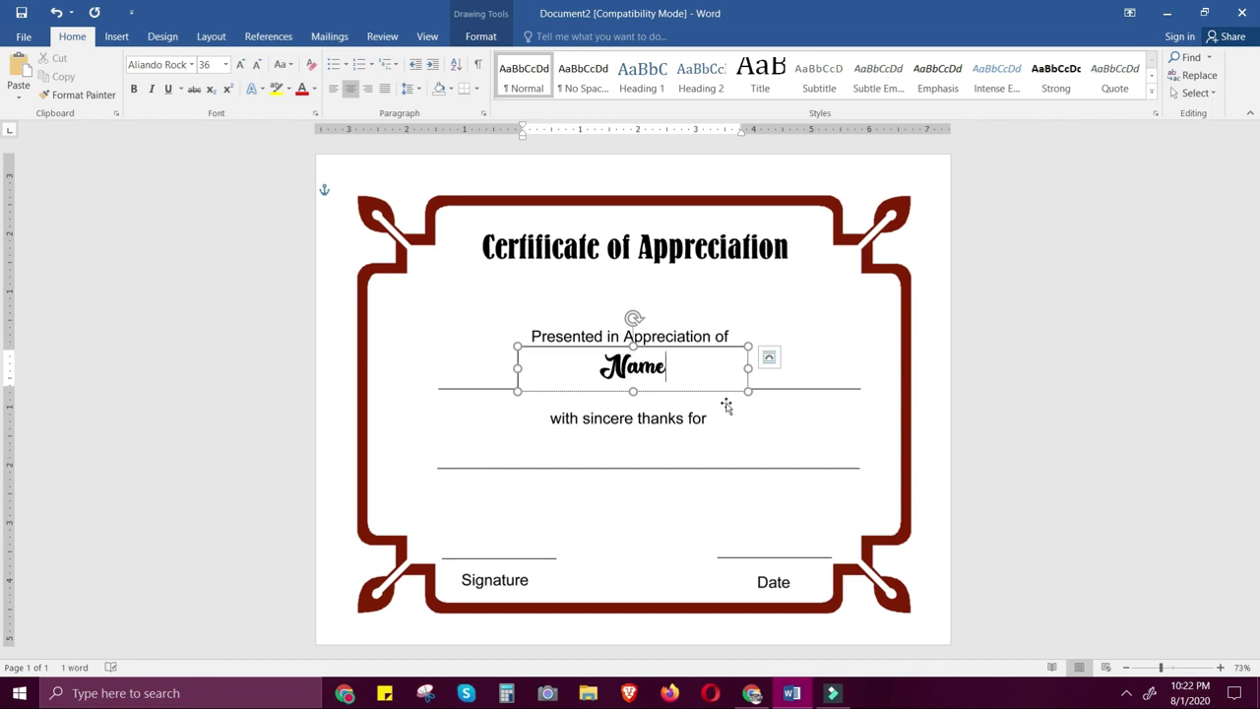
left_click(745, 390)
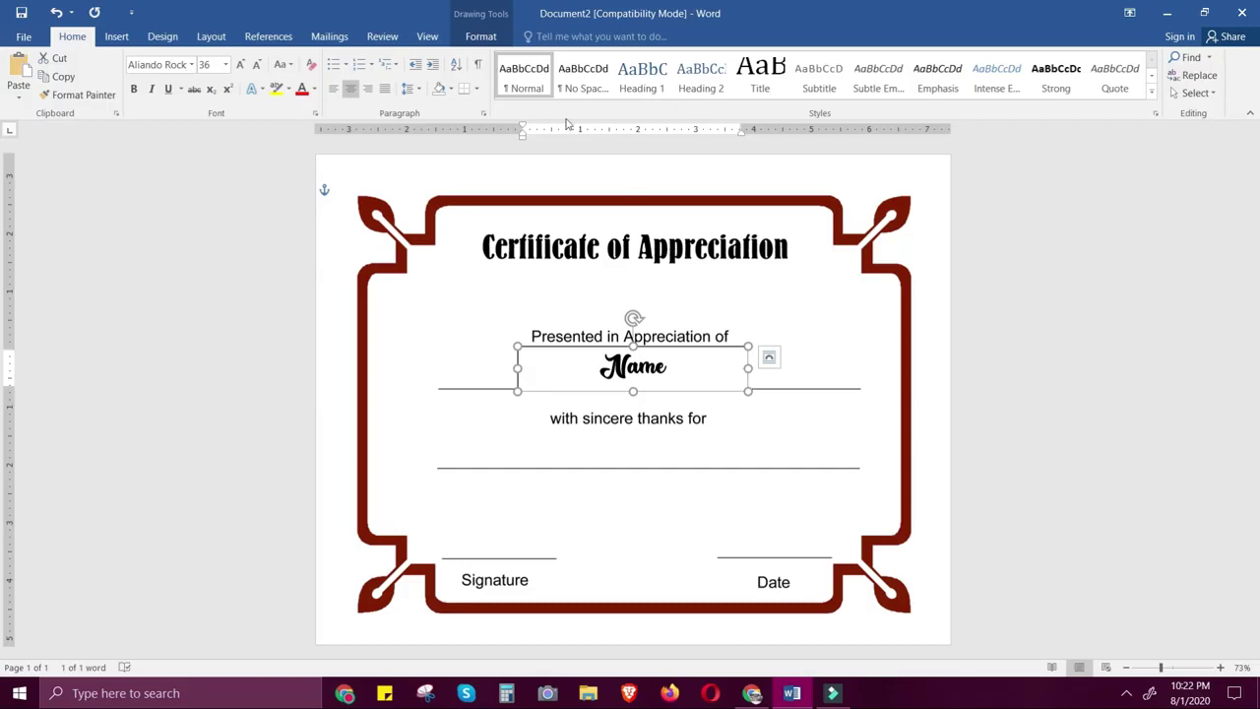
Give the Name text box No Outline and No Fill
left_click(489, 36)
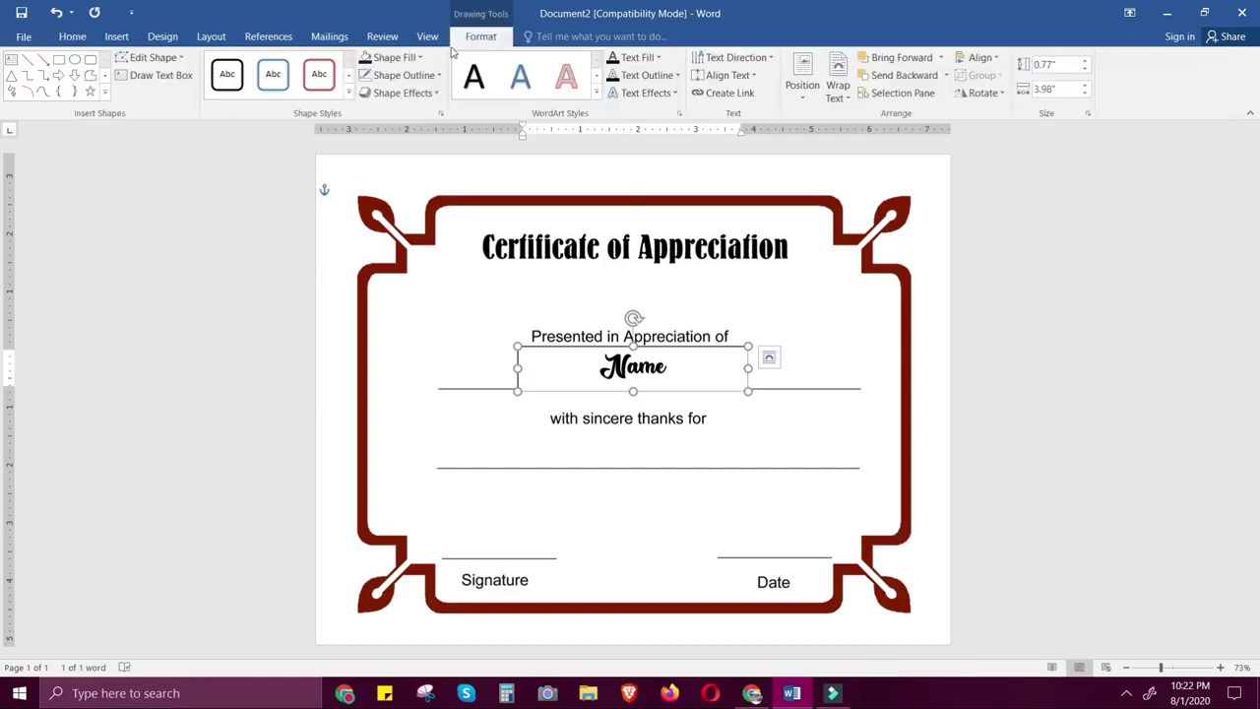
left_click(439, 75)
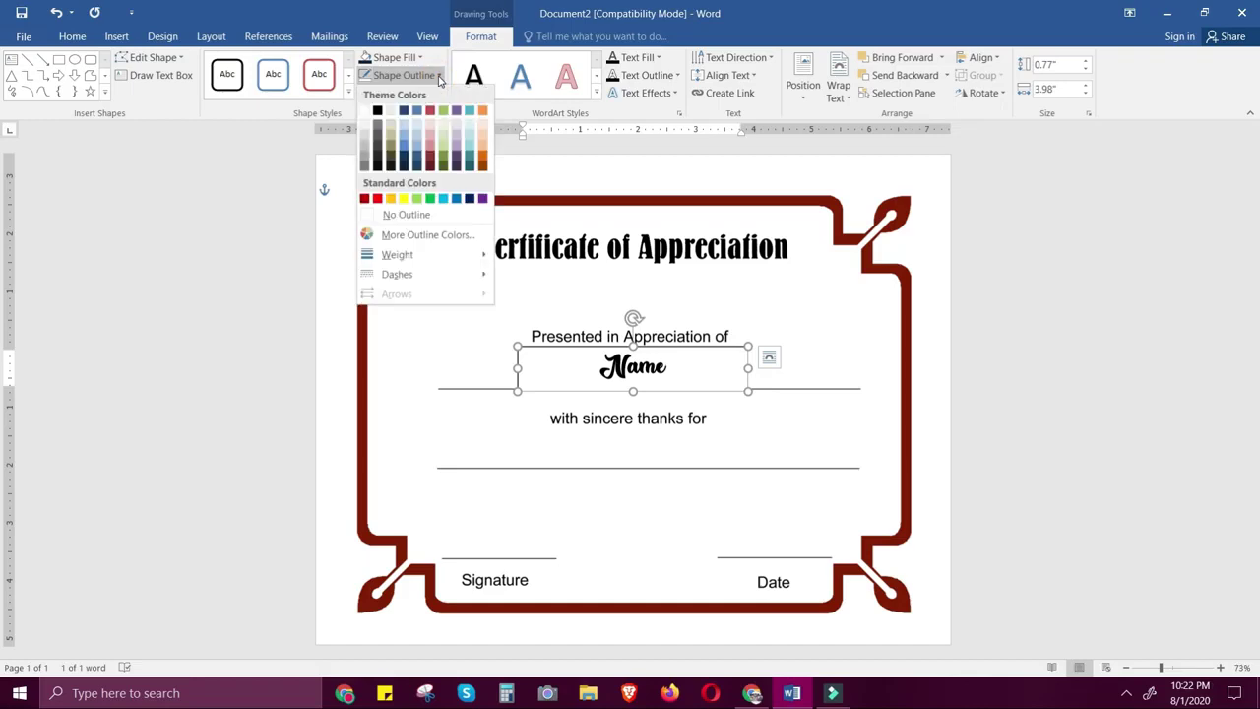
left_click(420, 217)
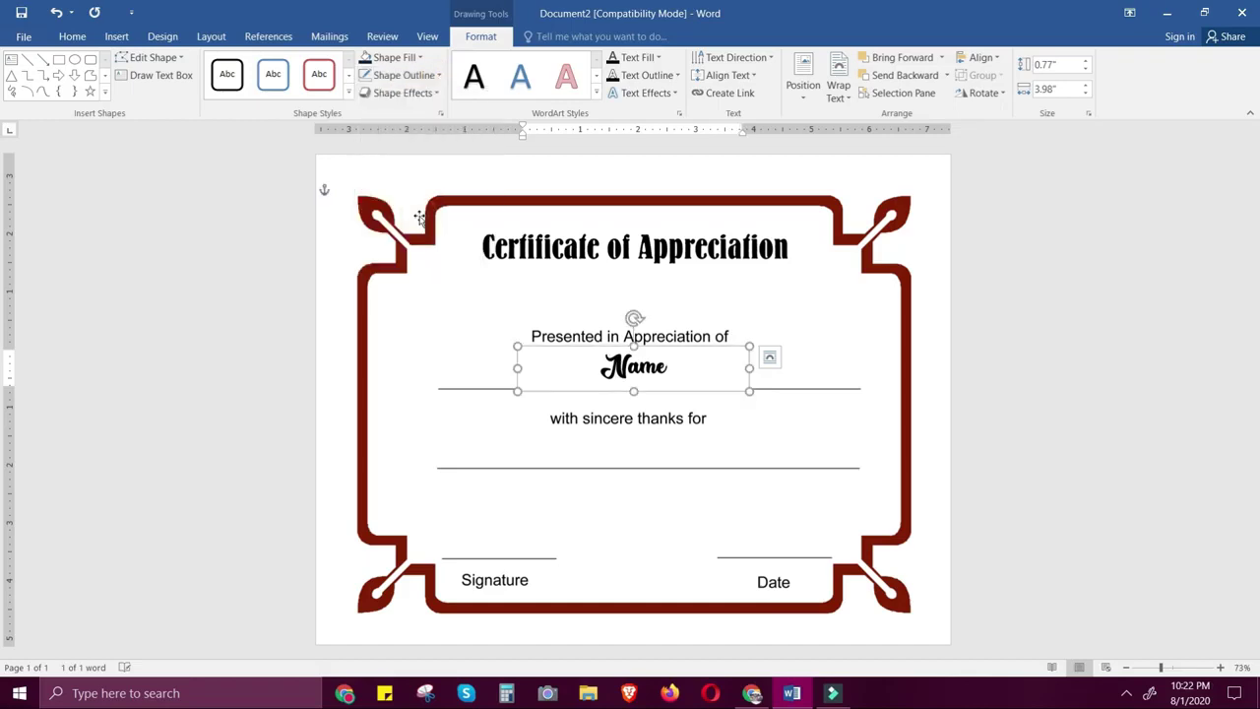
left_click(421, 58)
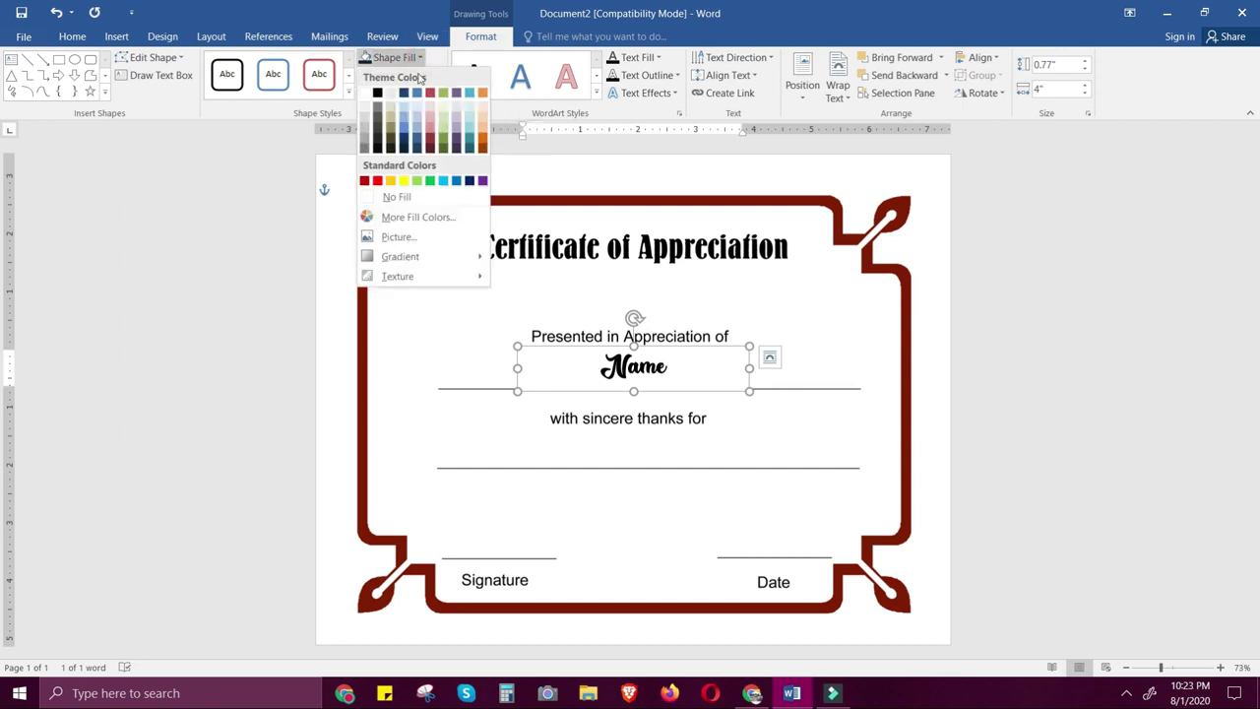
left_click(402, 198)
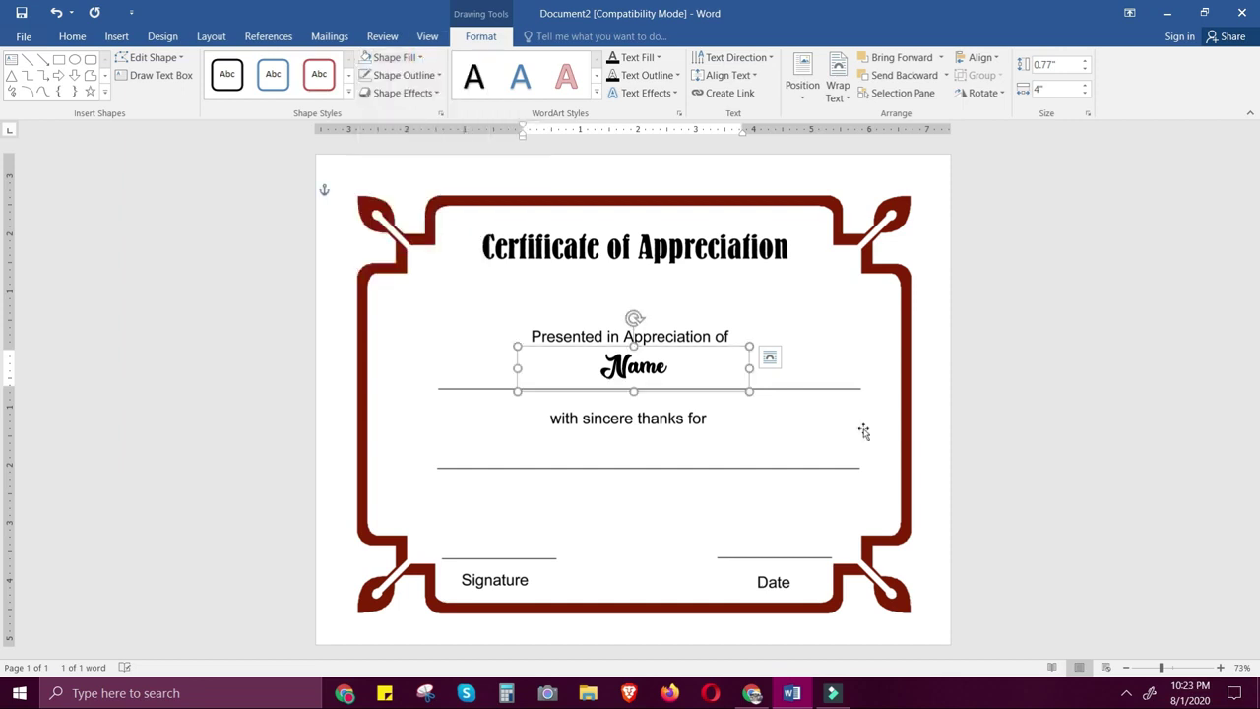
left_click(793, 435)
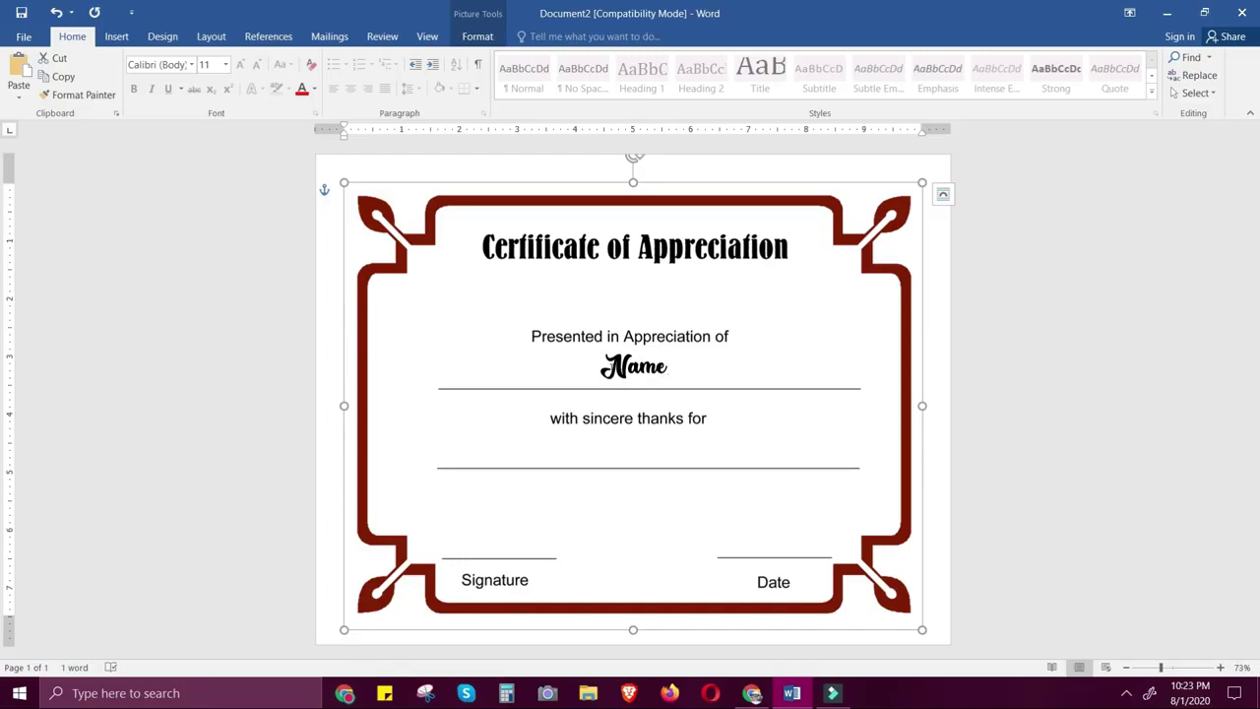
Choose Type a New List under Mailings > Select Recipients
left_click(332, 37)
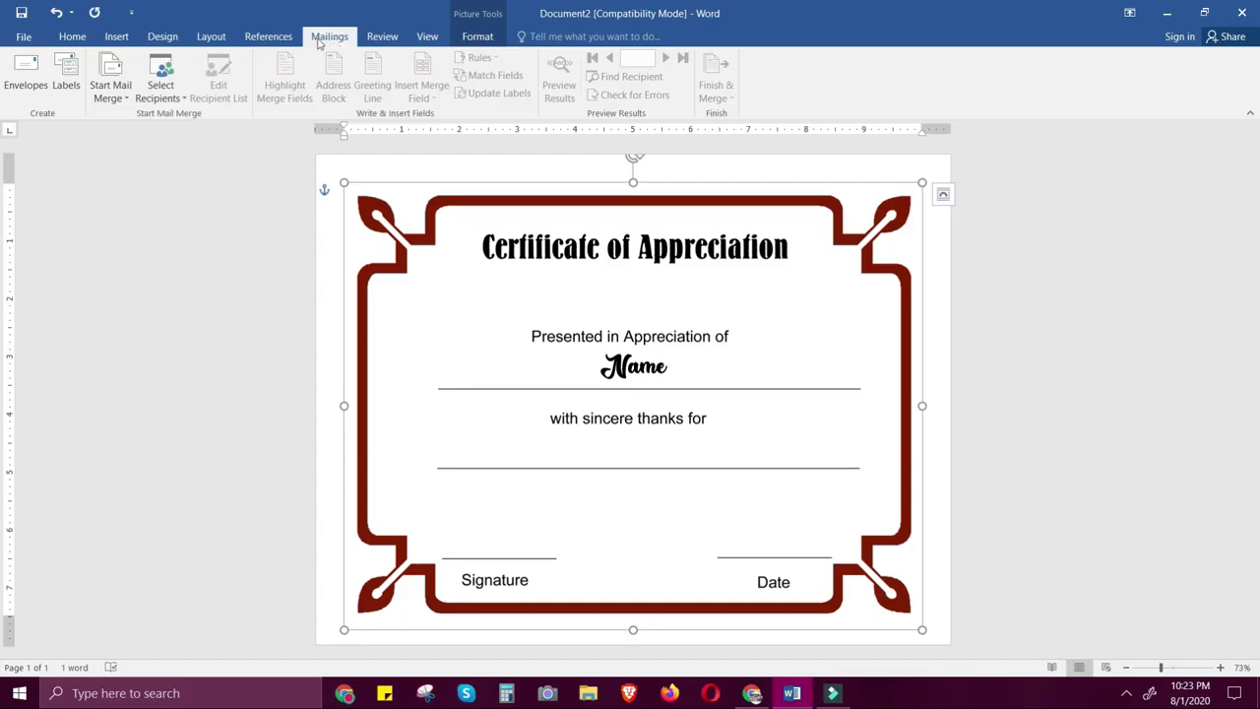
left_click(175, 100)
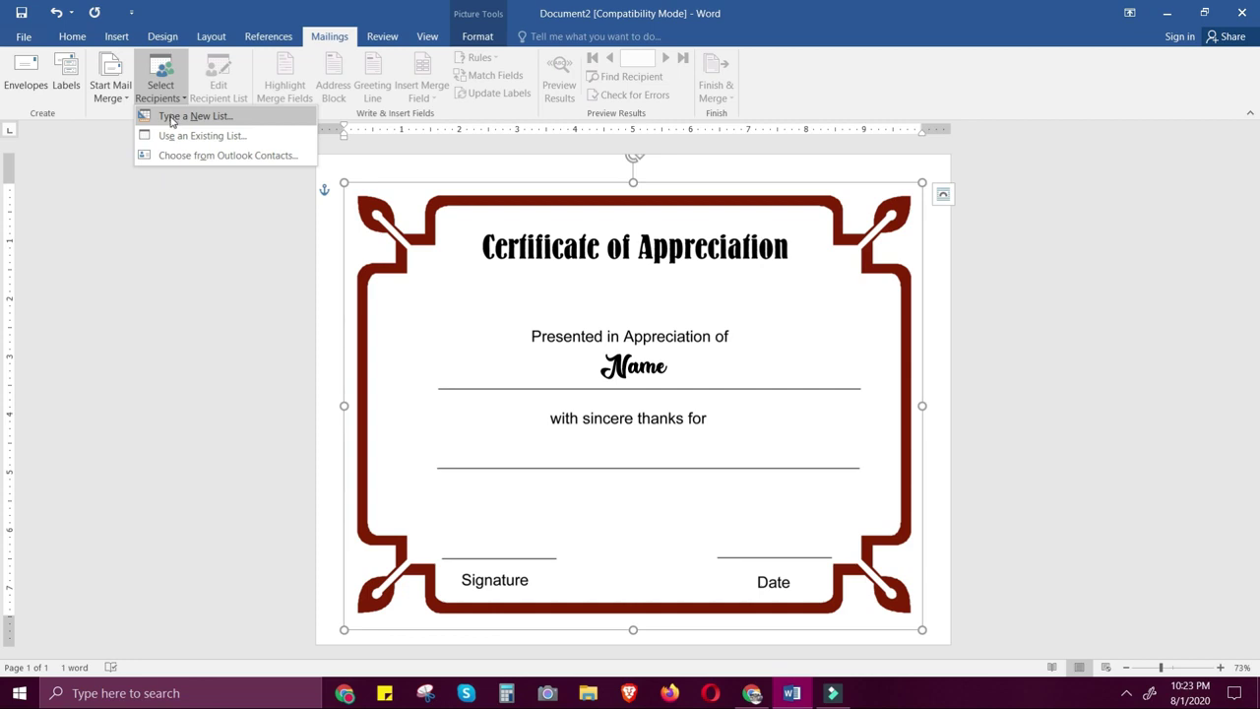
left_click(172, 118)
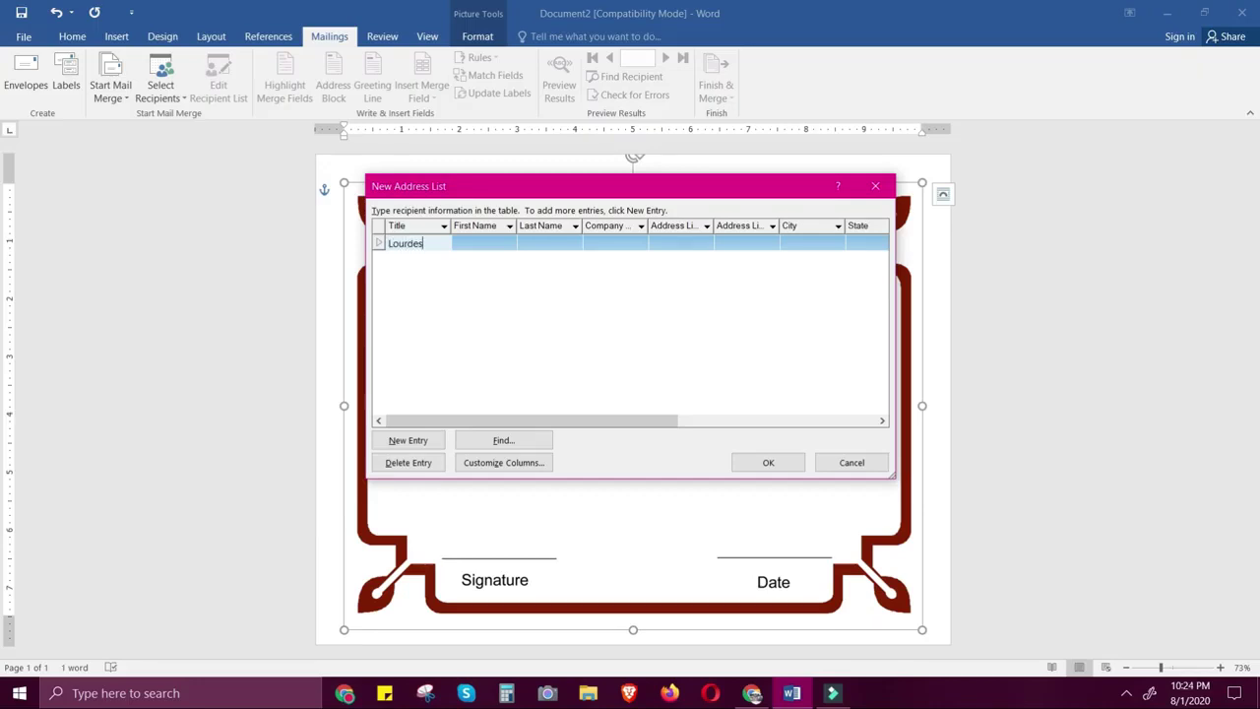
Enter five recipients' full names in the Title column, one per row
left_click(410, 442)
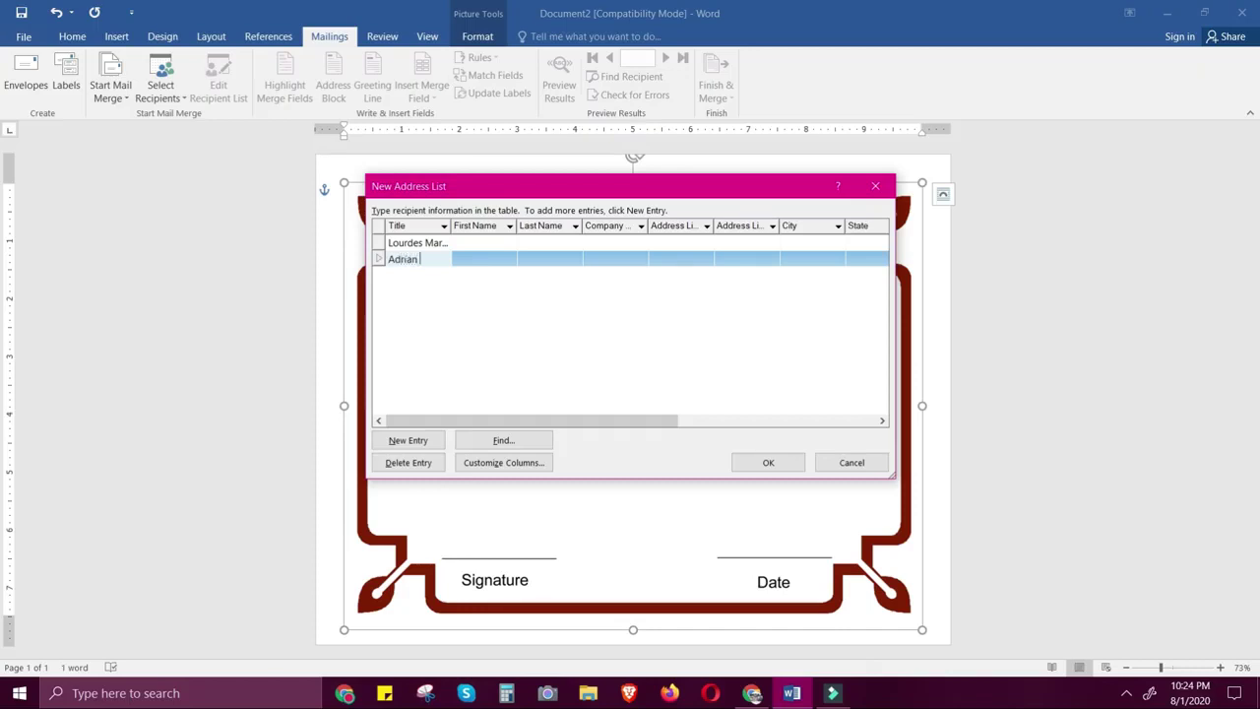
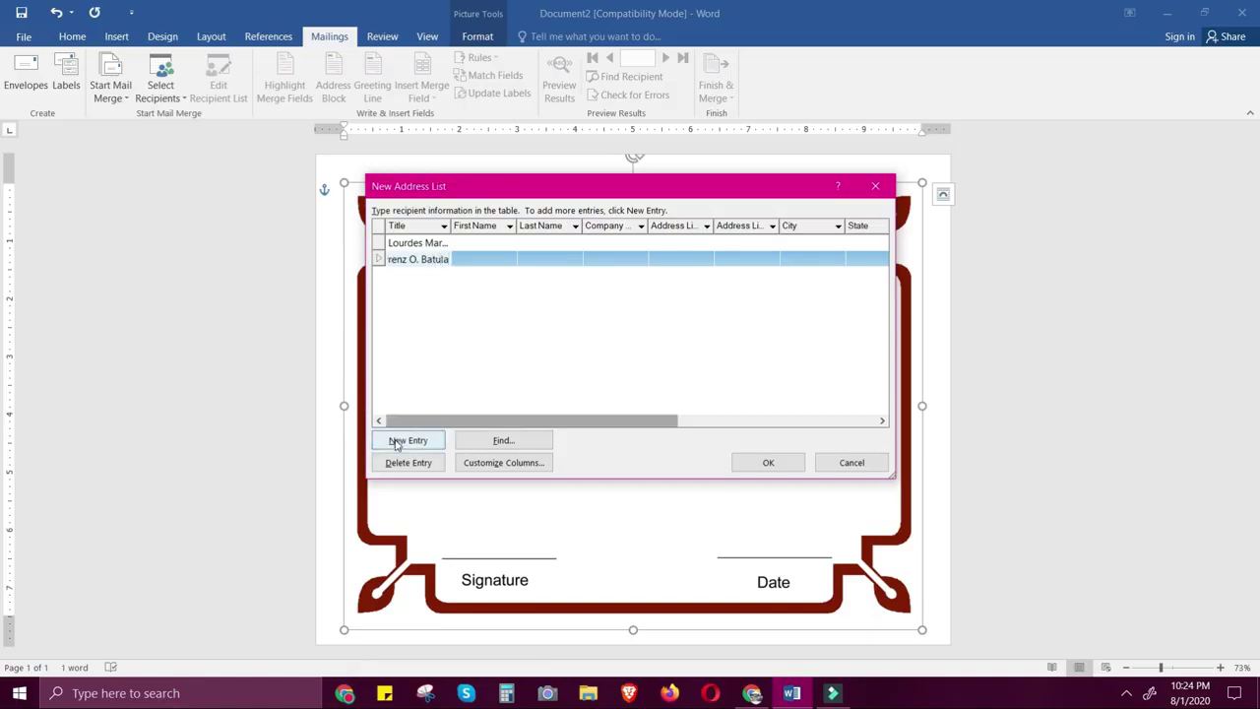
left_click(407, 440)
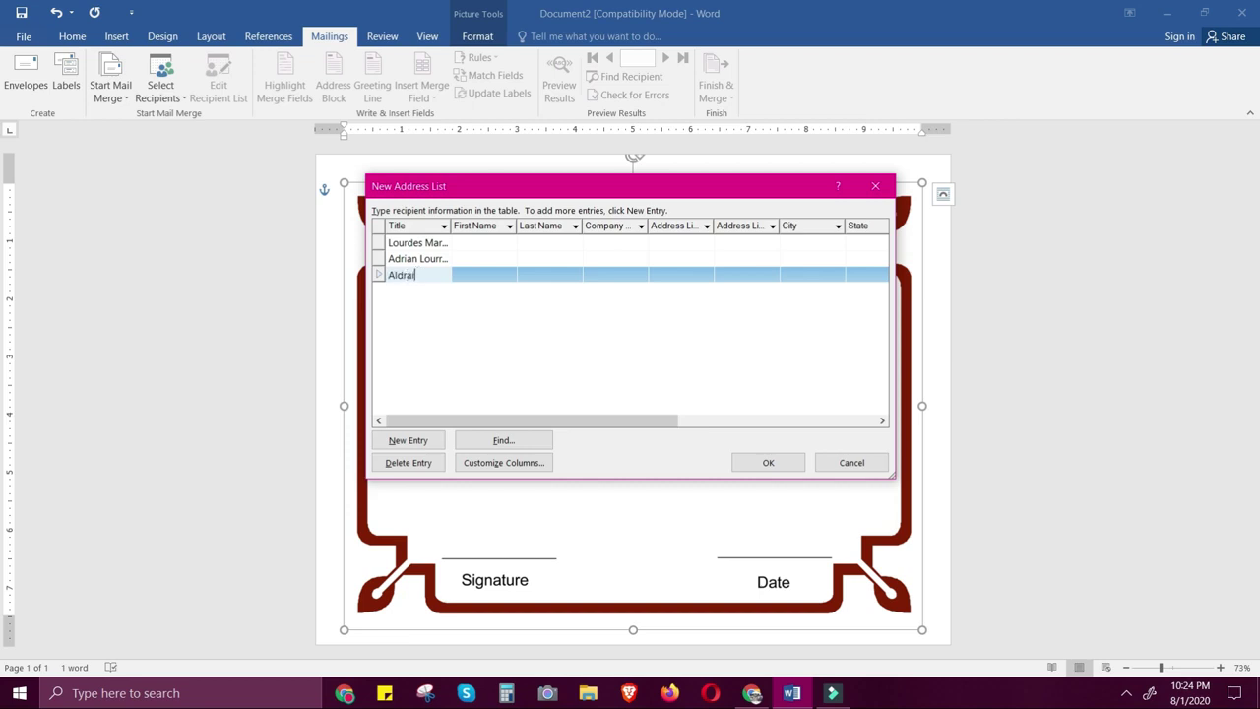
left_click(419, 441)
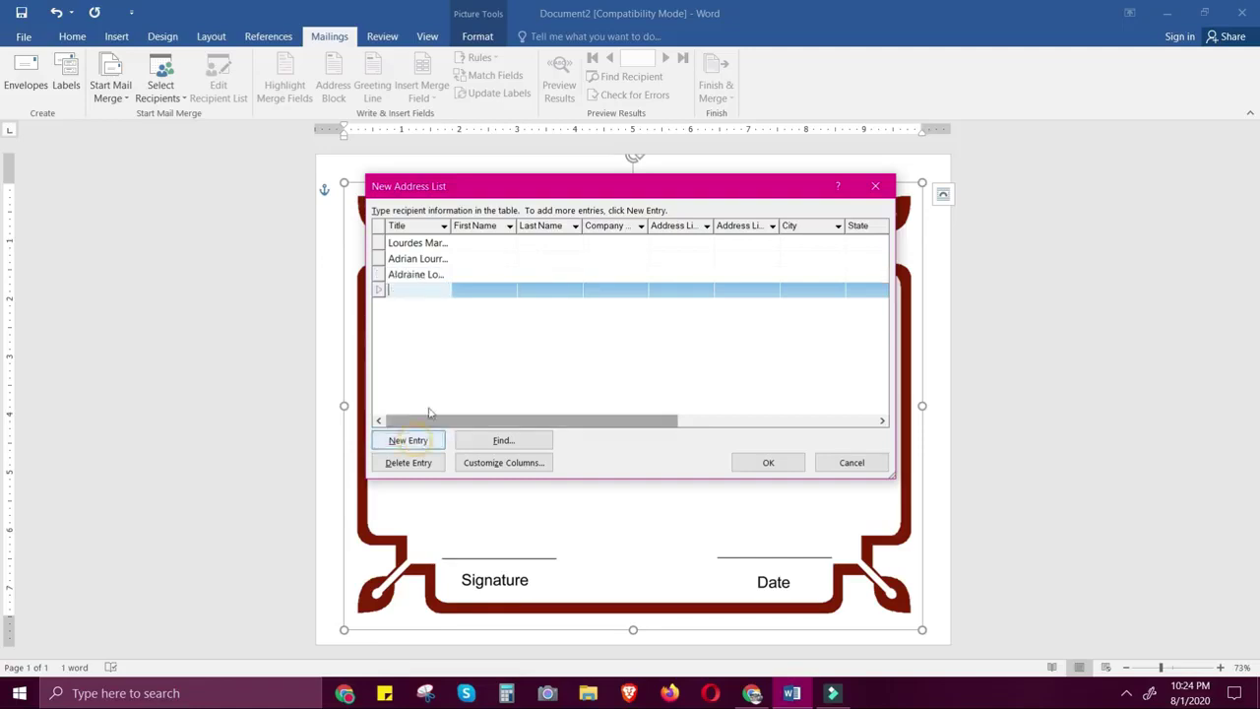
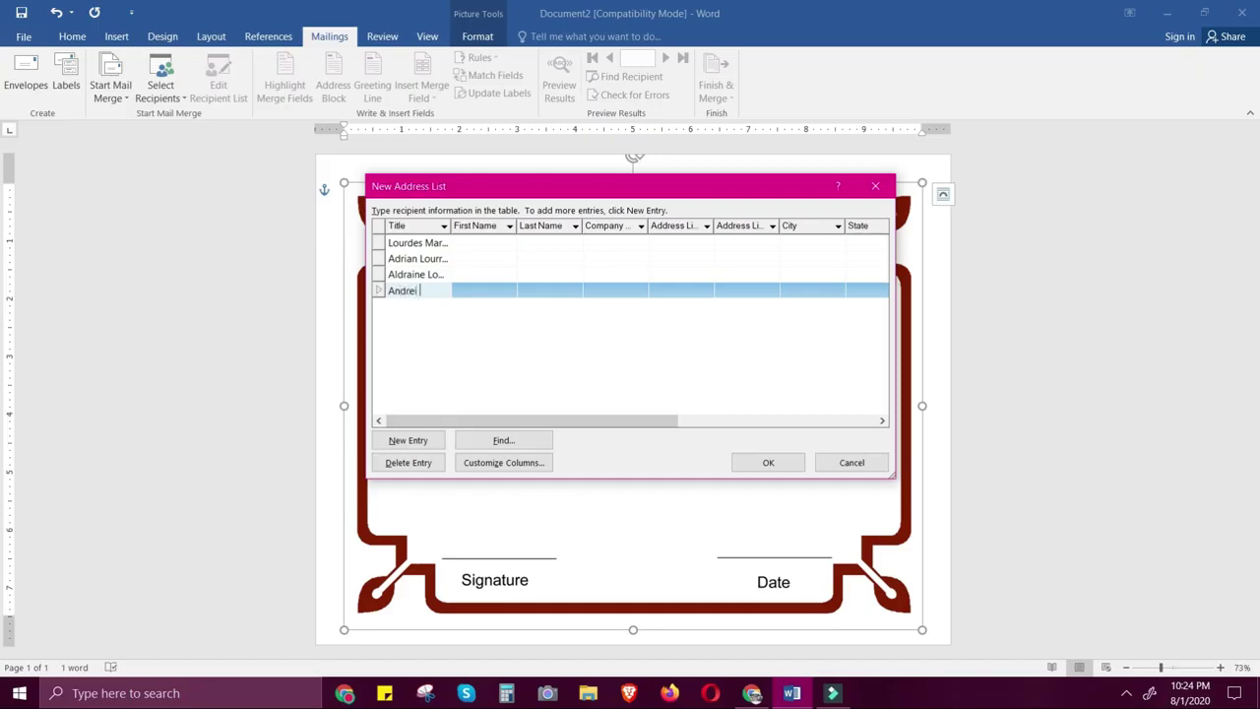
left_click(407, 440)
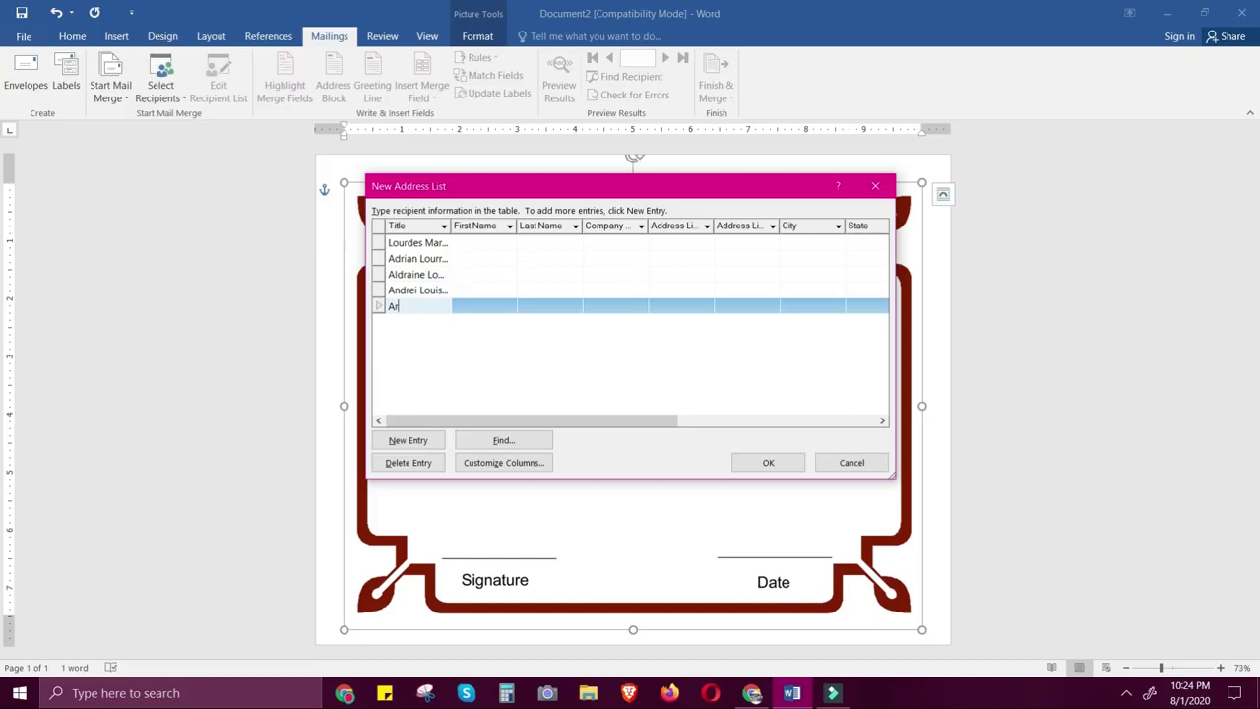
Widen the Title column to show full names and confirm the list
left_click(498, 351)
left_click_drag(452, 226, 523, 228)
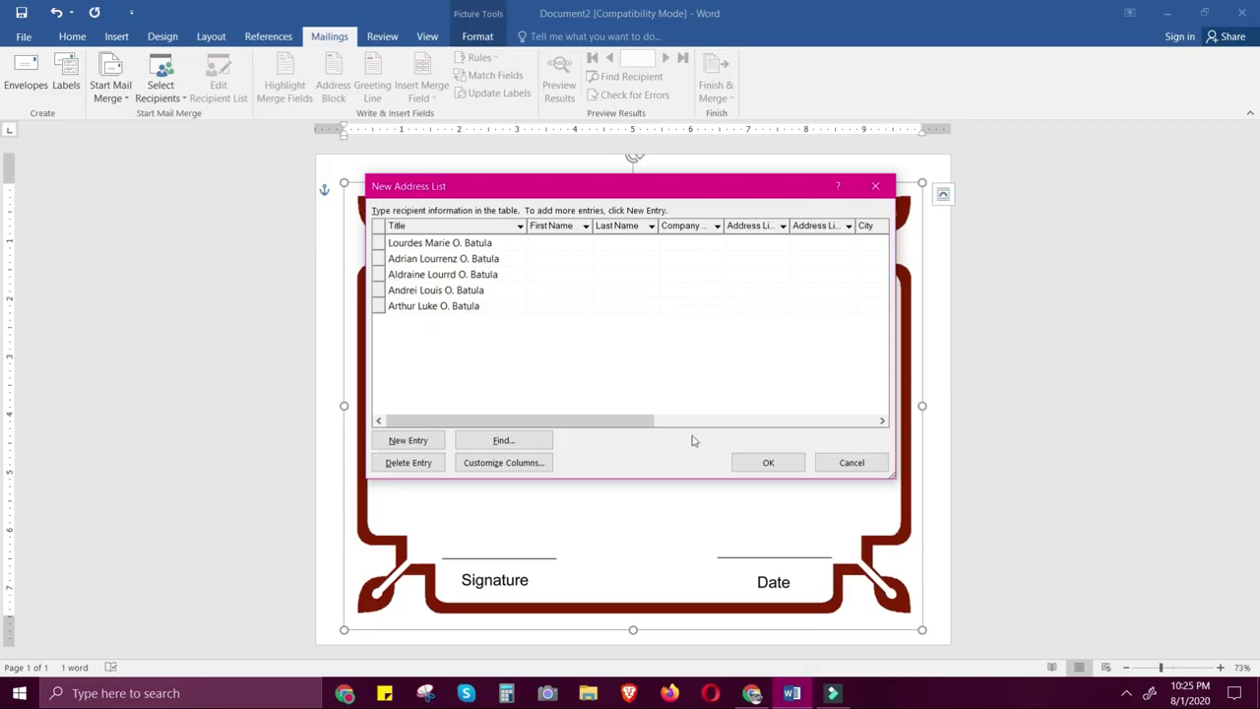
left_click(755, 467)
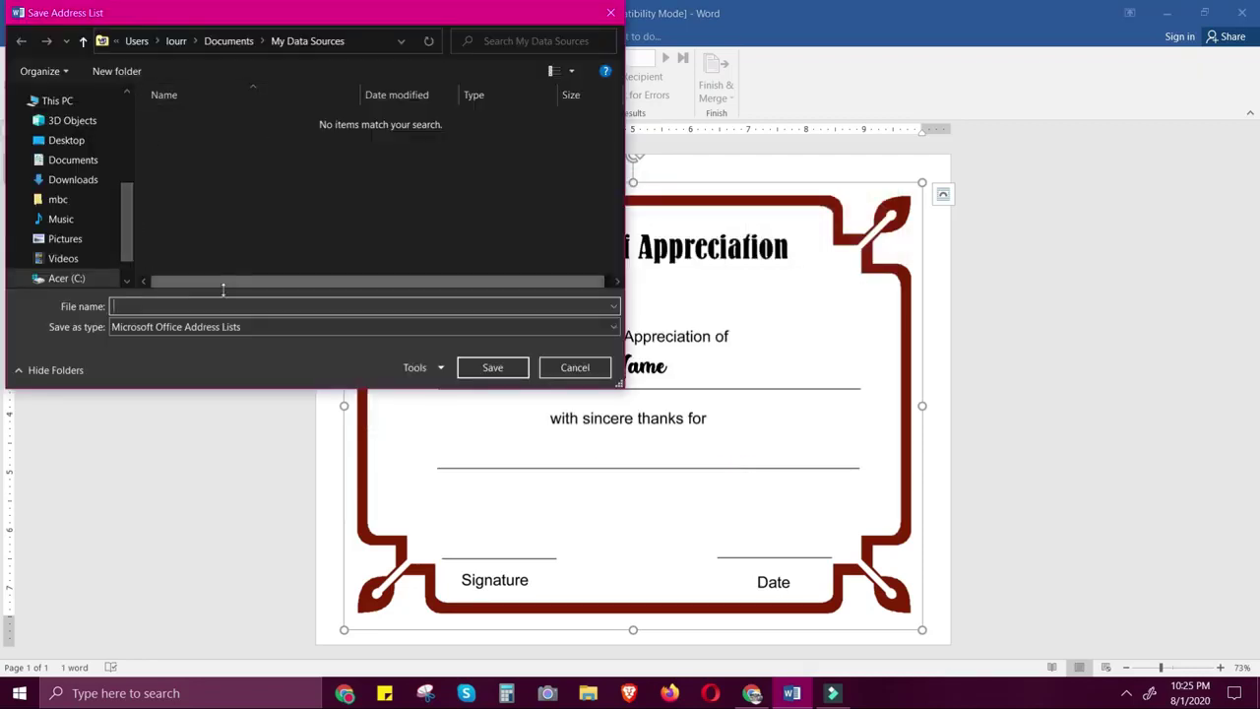
Save the address list as 'data' in the Documents folder
left_click(66, 140)
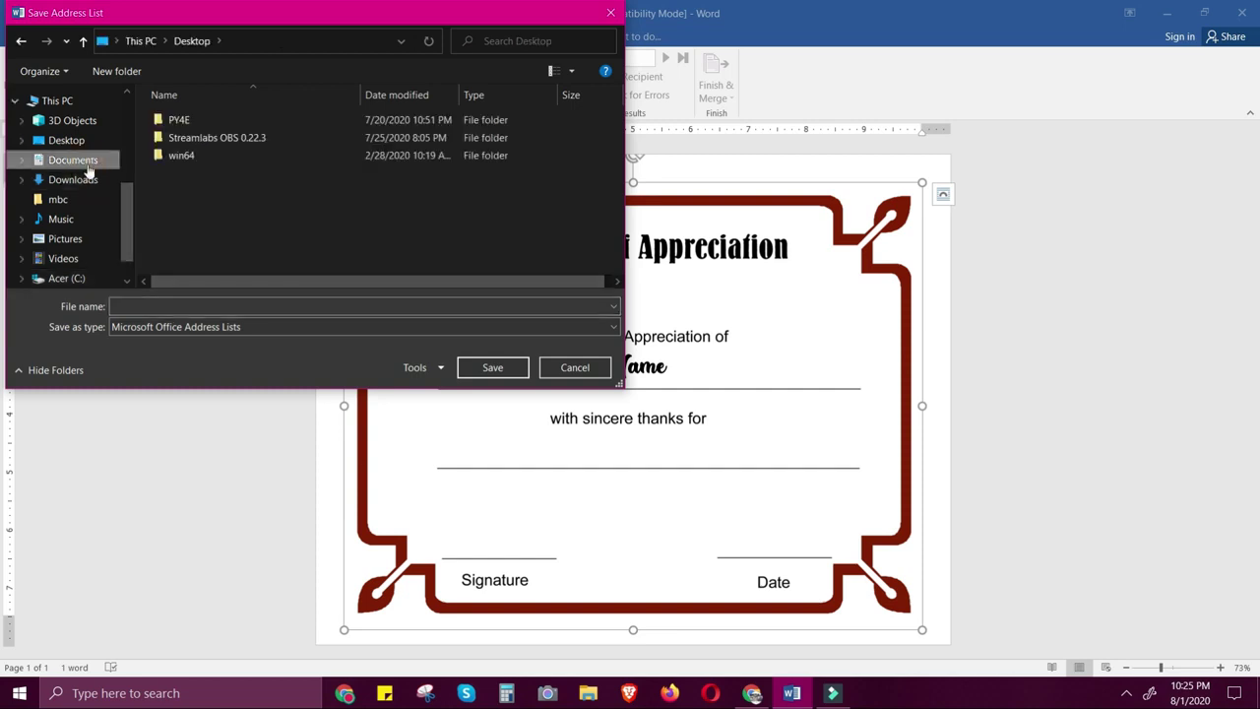
left_click(73, 159)
left_click(175, 303)
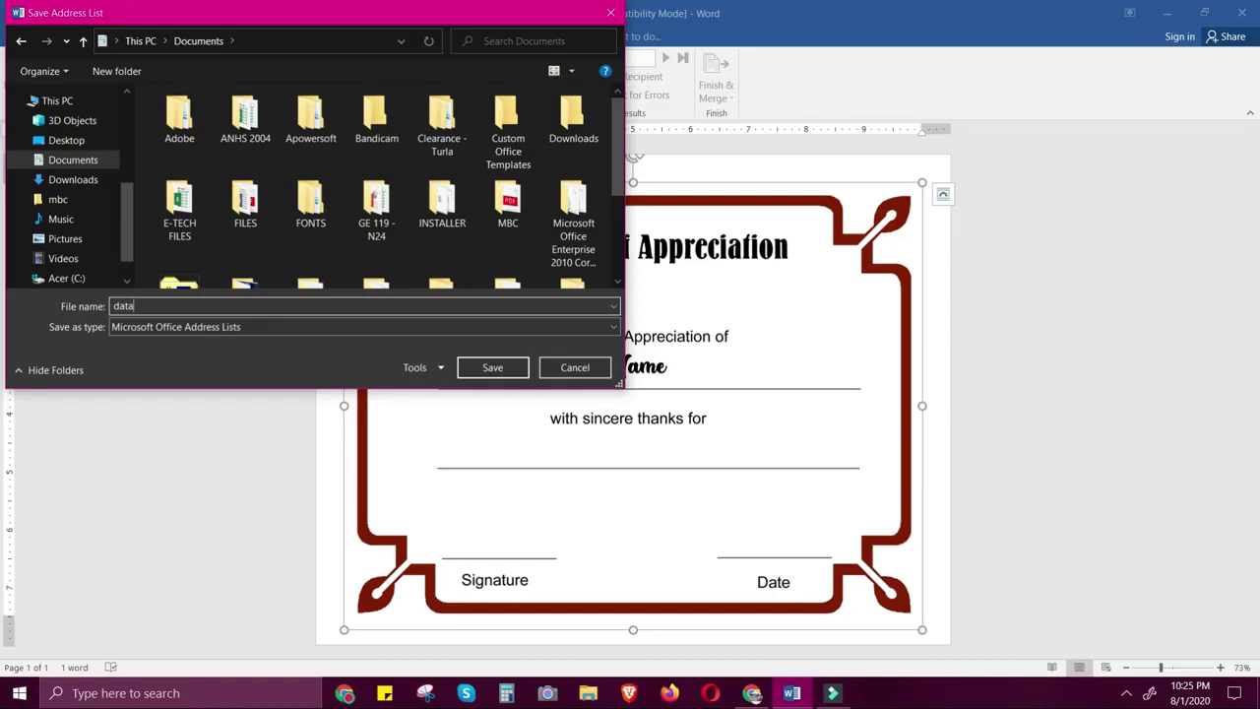
left_click(492, 367)
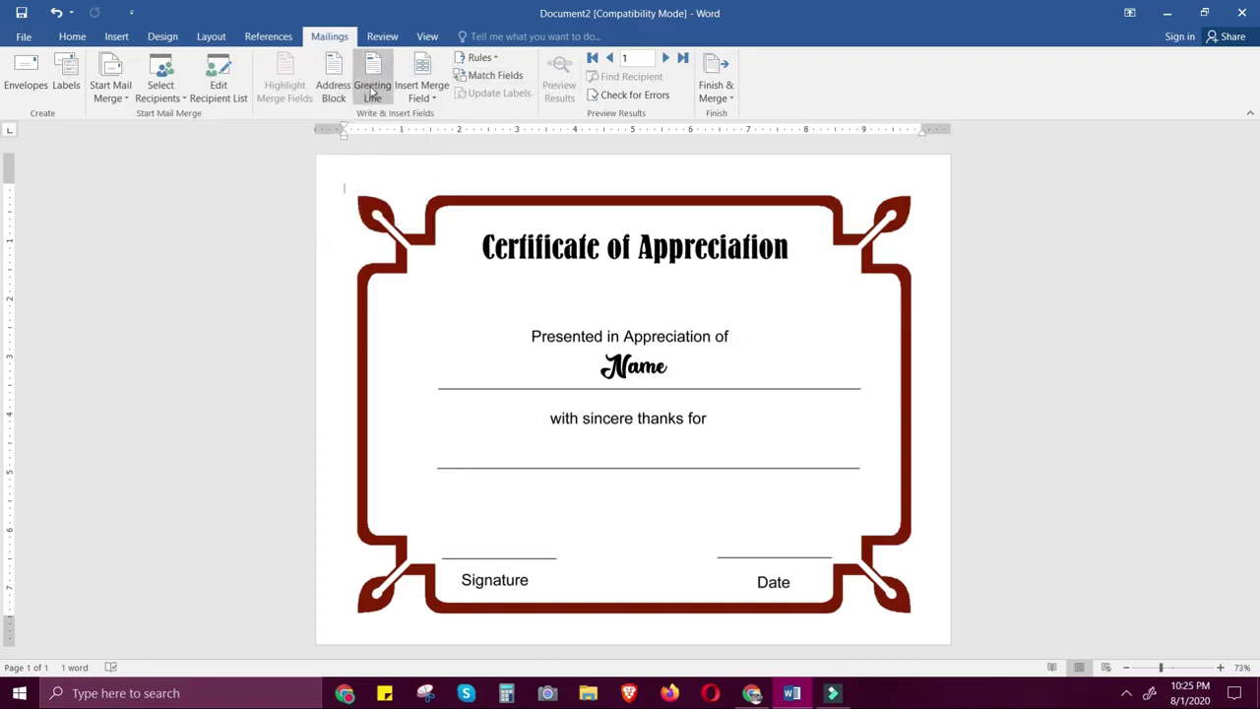
Stretch the Name text box across the underline and select the word Name for merging
left_click(642, 368)
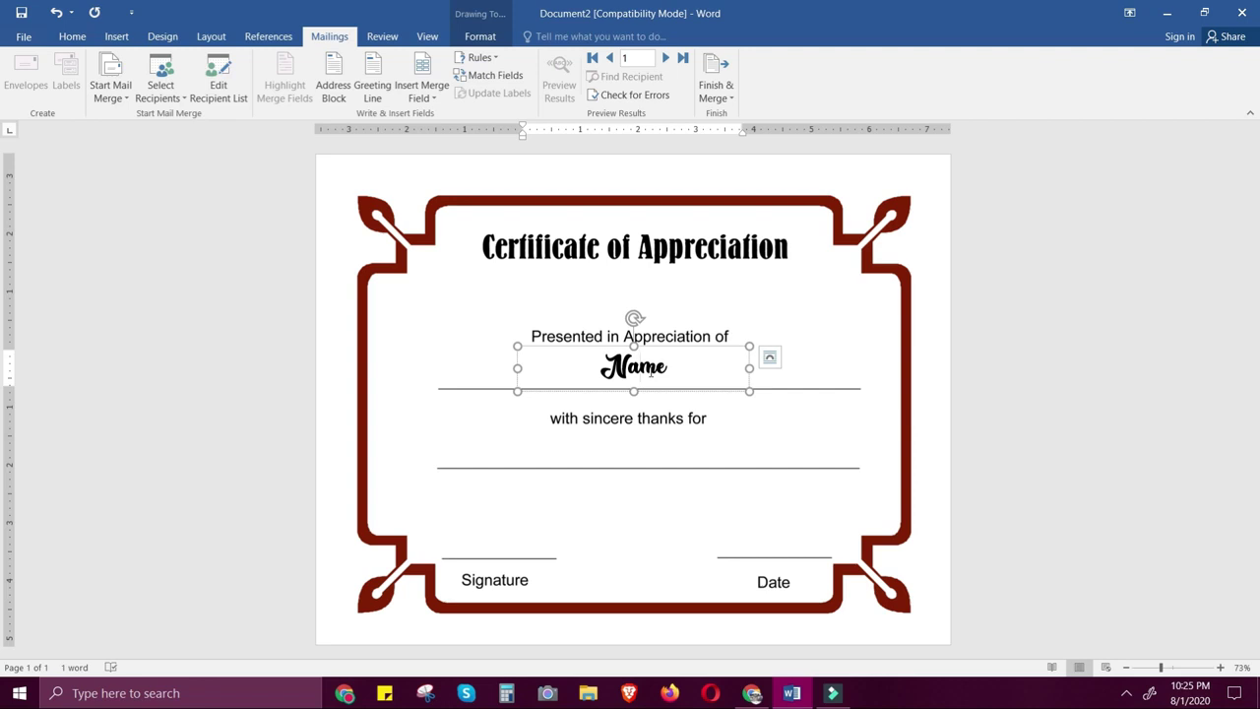
left_click_drag(750, 368, 861, 367)
left_click_drag(517, 369, 434, 365)
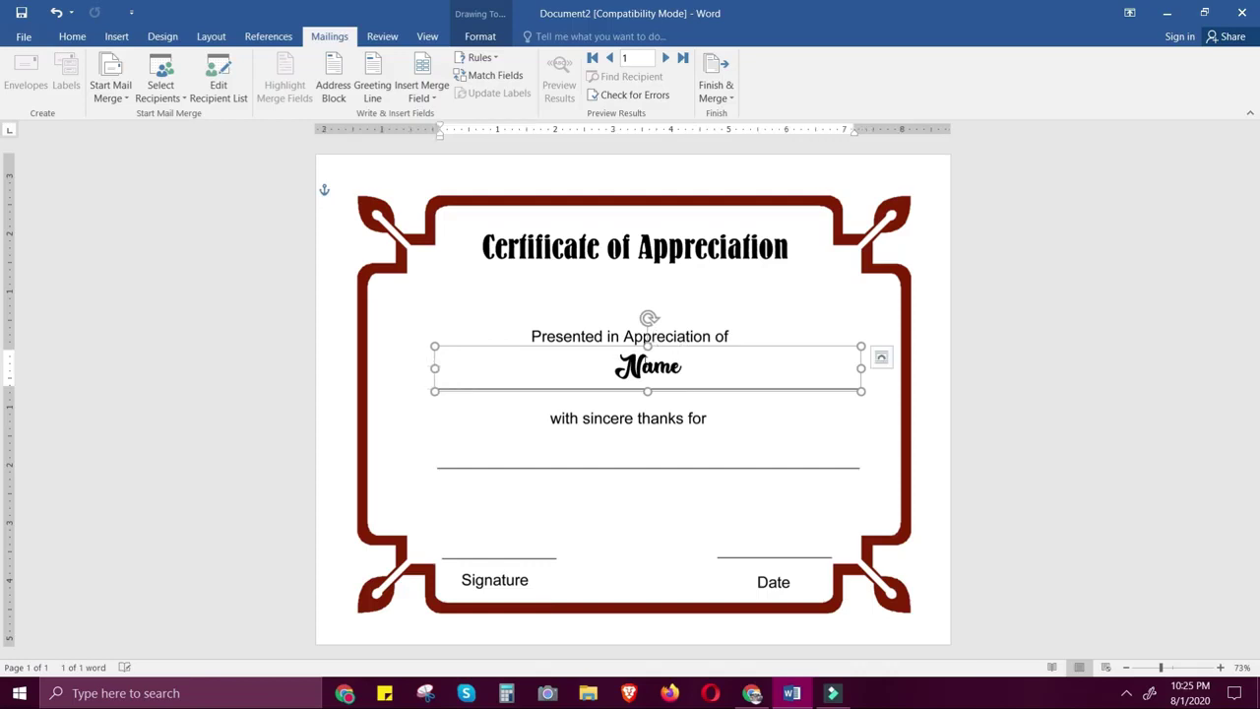
double_click(646, 366)
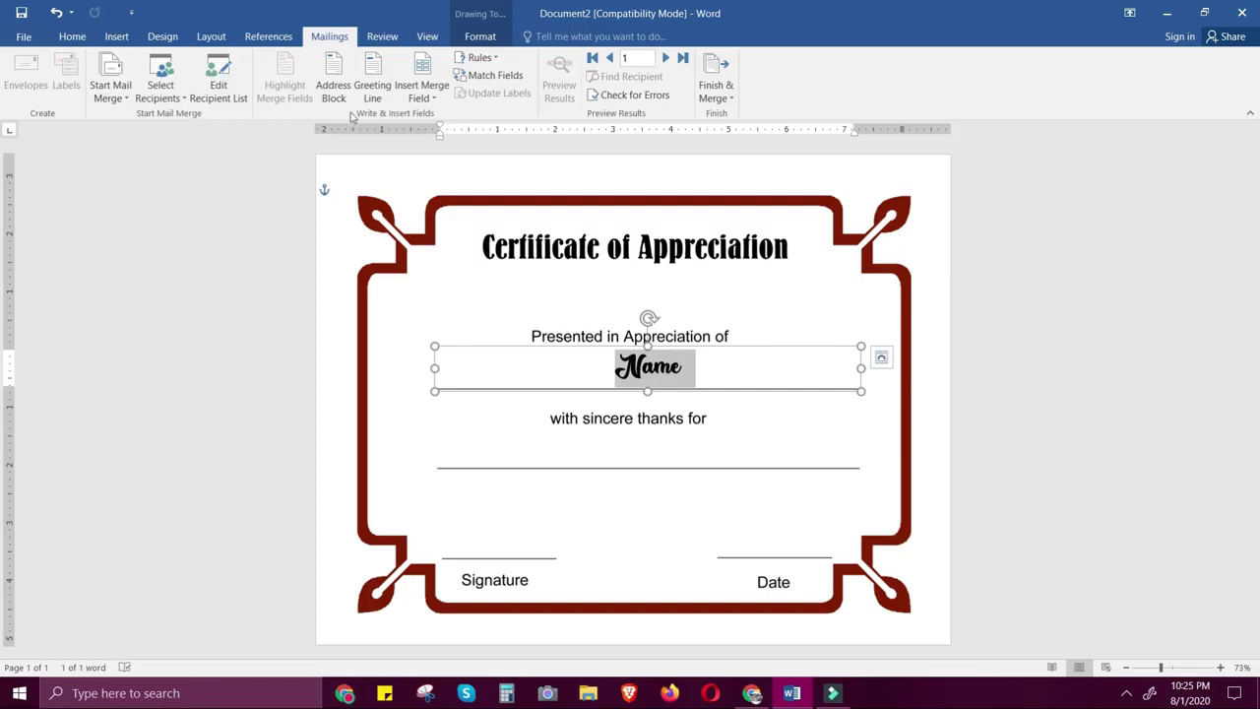
left_click(432, 100)
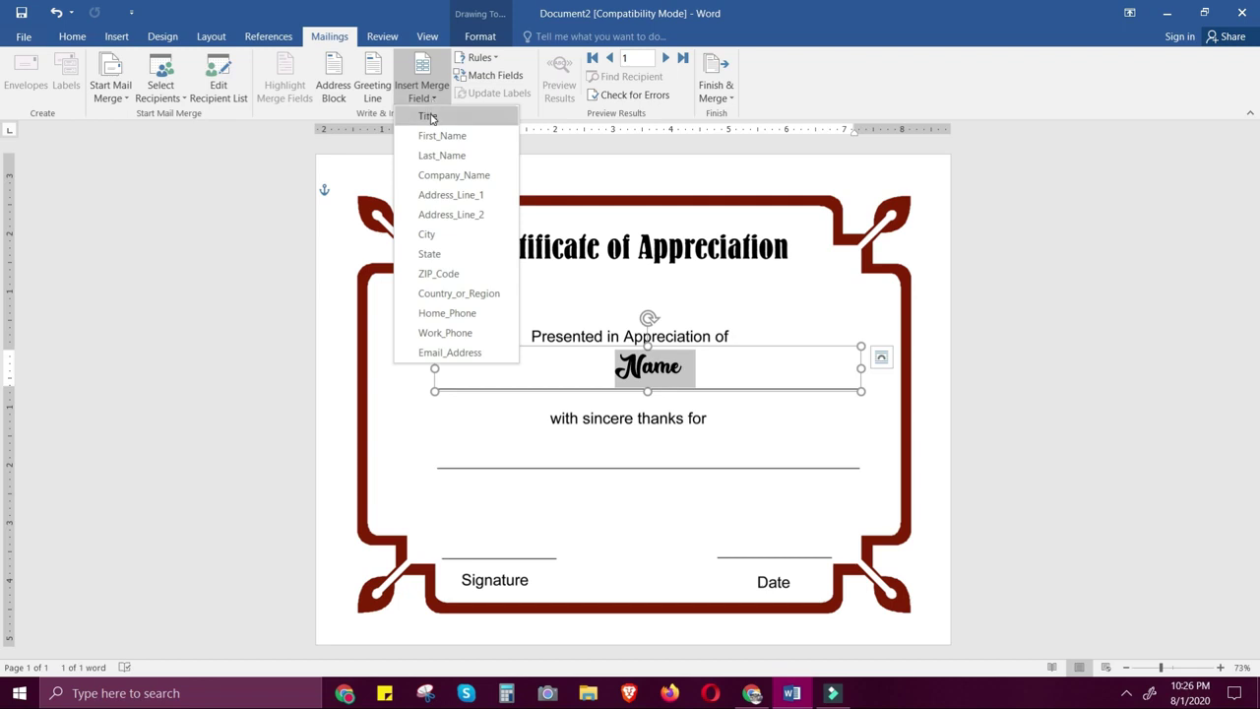
Insert the «Title» merge field where the Name placeholder was, keeping the script font
left_click(430, 117)
left_click(714, 362)
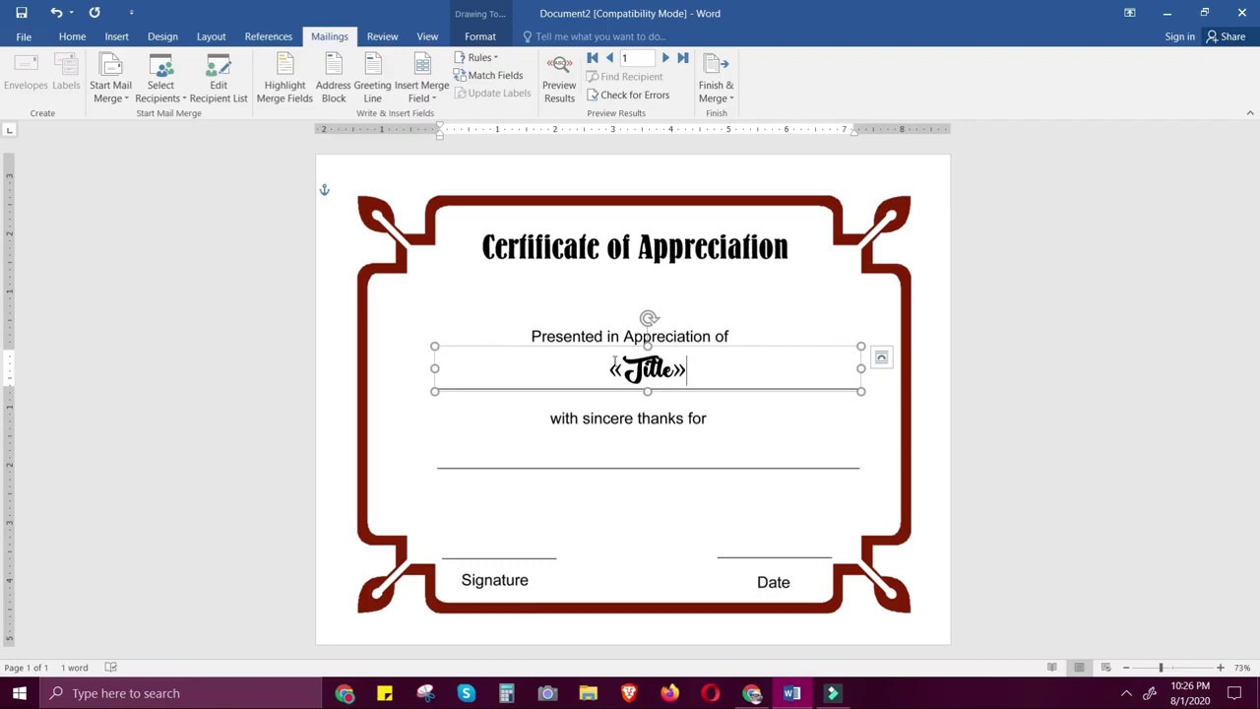
left_click_drag(596, 368, 691, 376)
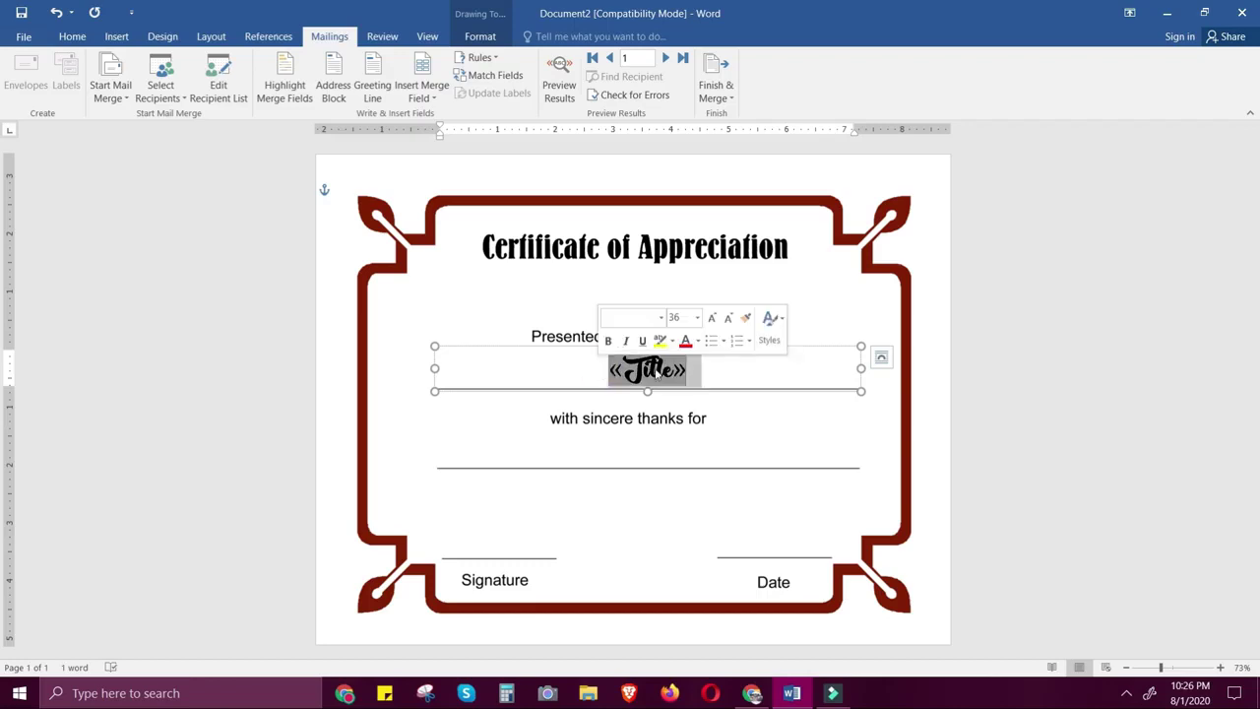
left_click(713, 374)
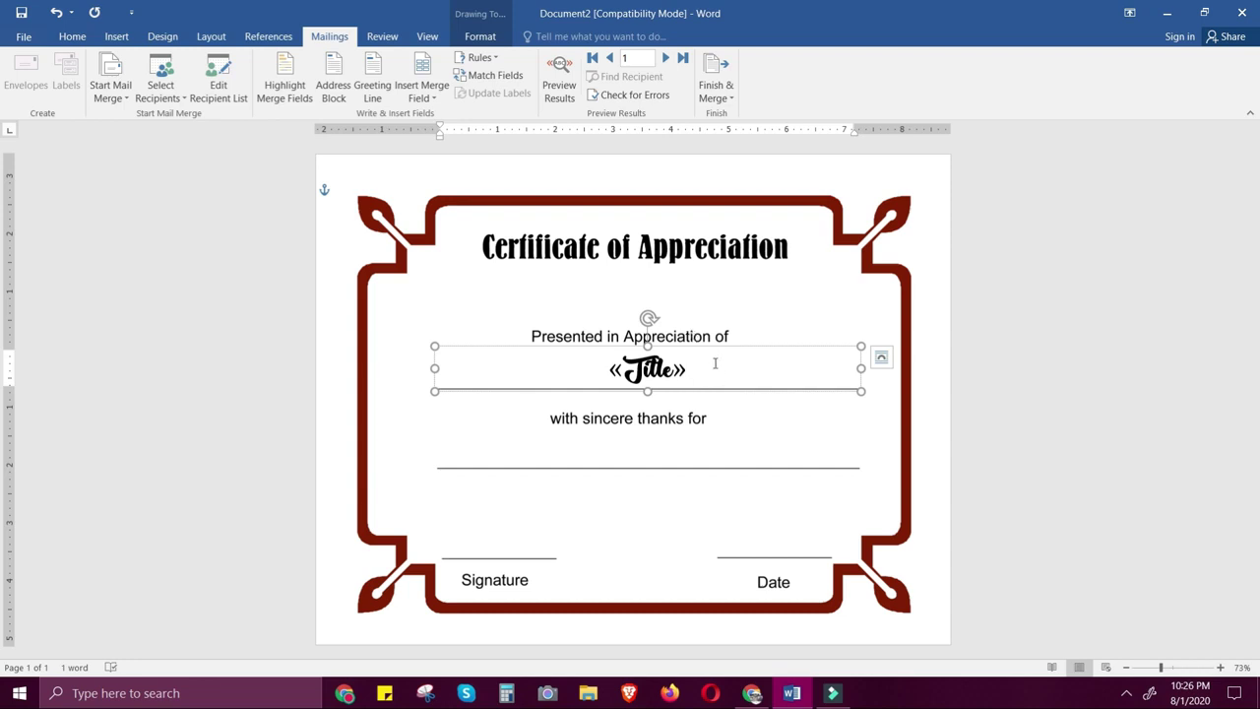
Preview the merged names, stepping forward through records 1–5 and back toward record 1
left_click(561, 79)
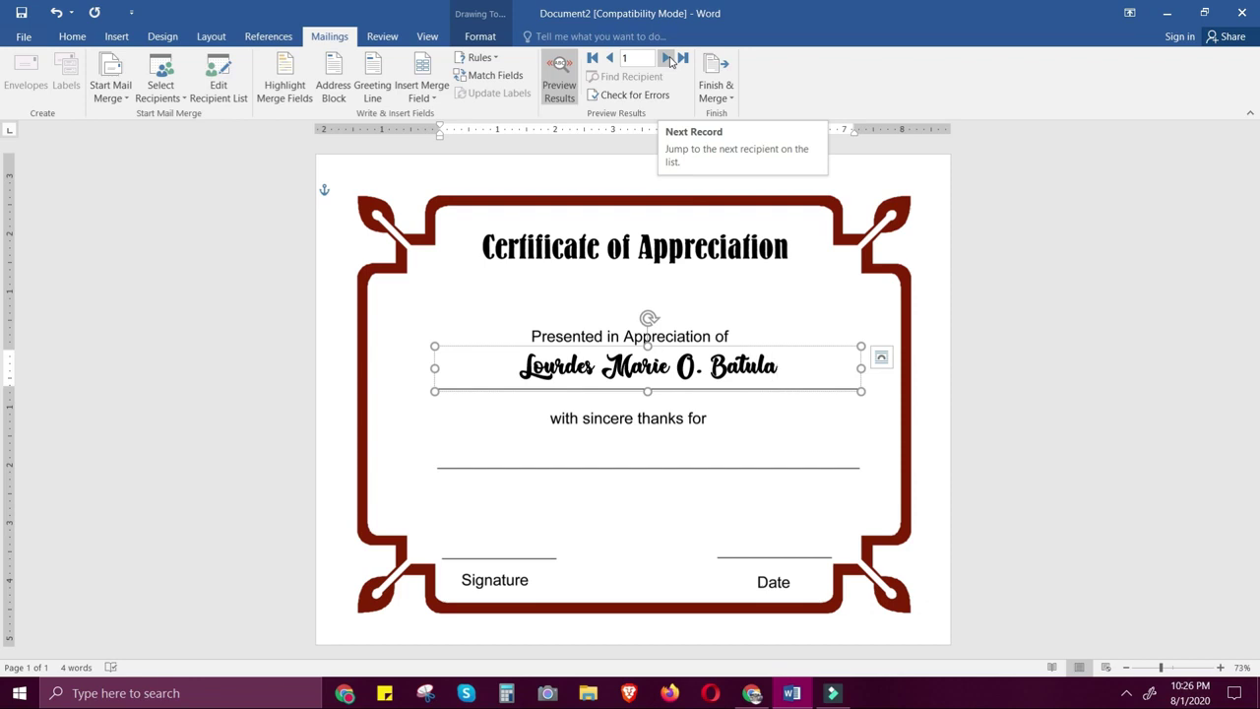
left_click(667, 59)
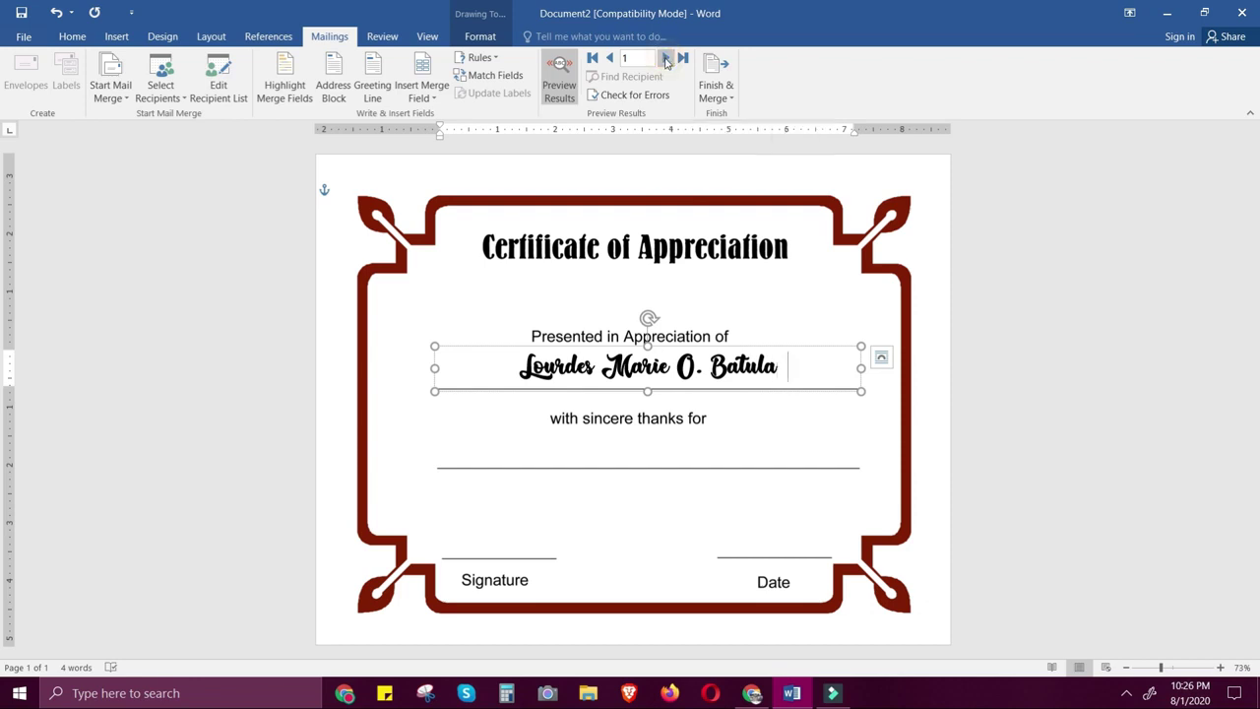
left_click(667, 59)
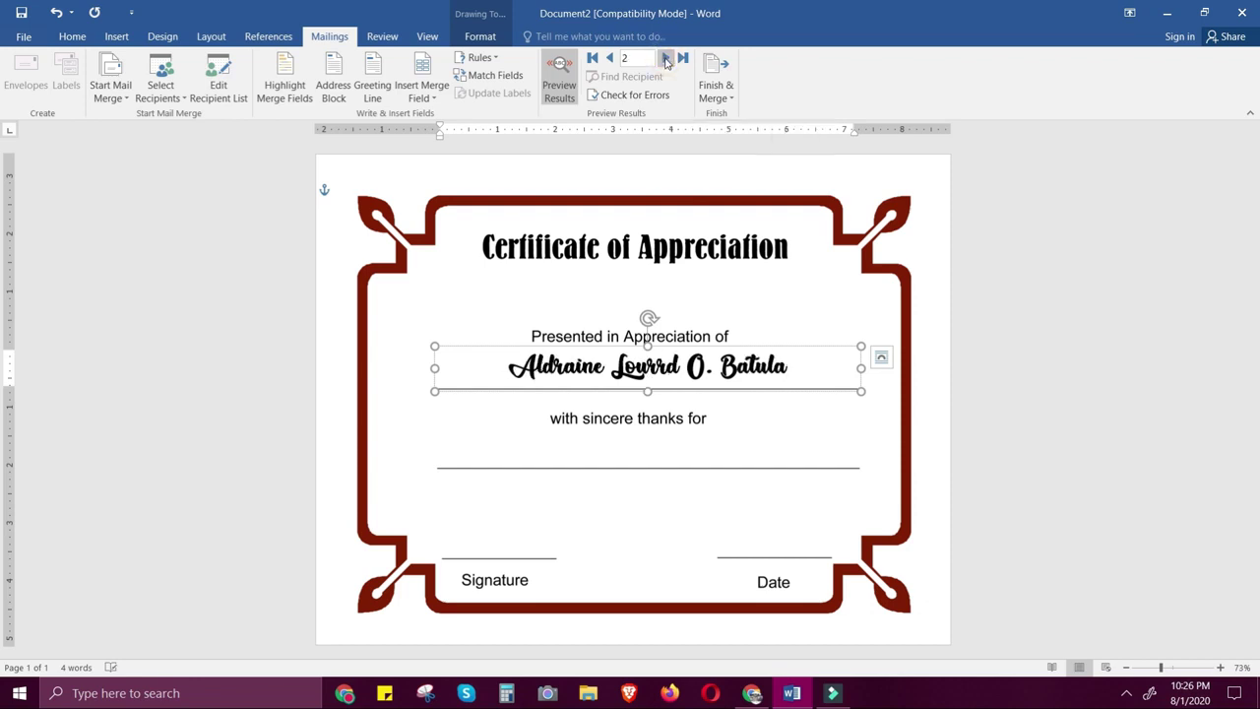
left_click(667, 59)
left_click(666, 59)
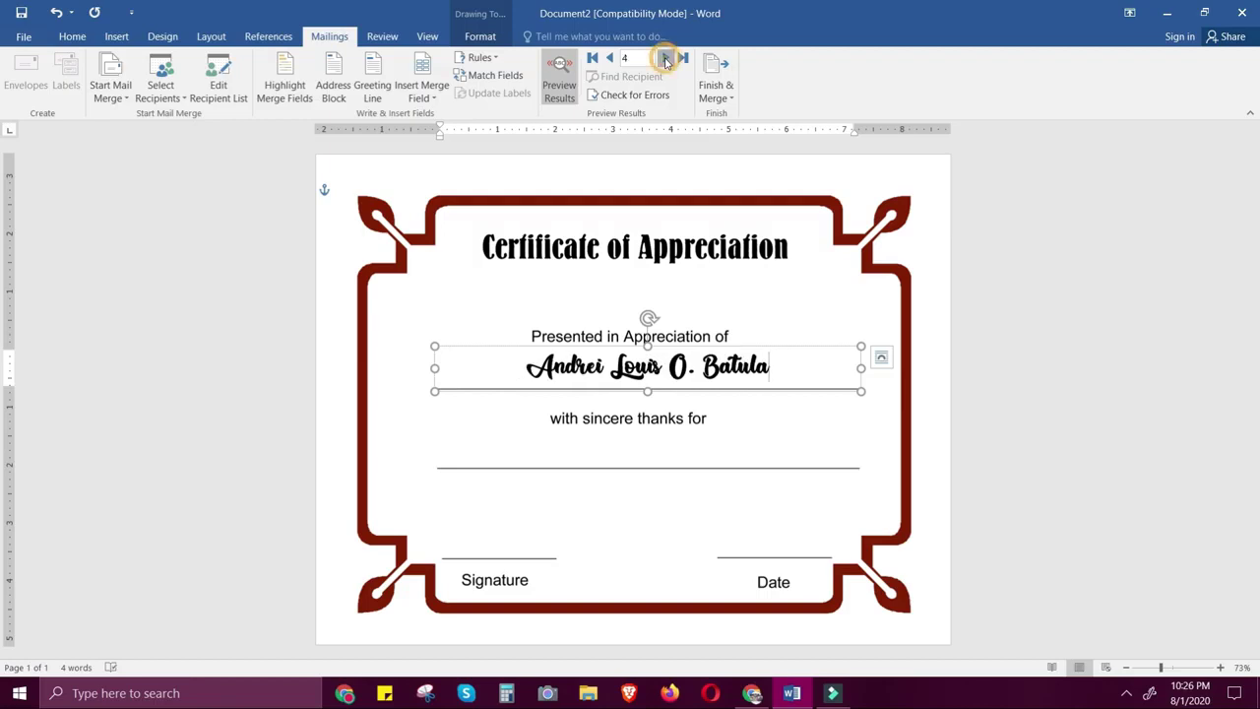
left_click(609, 59)
double_click(609, 59)
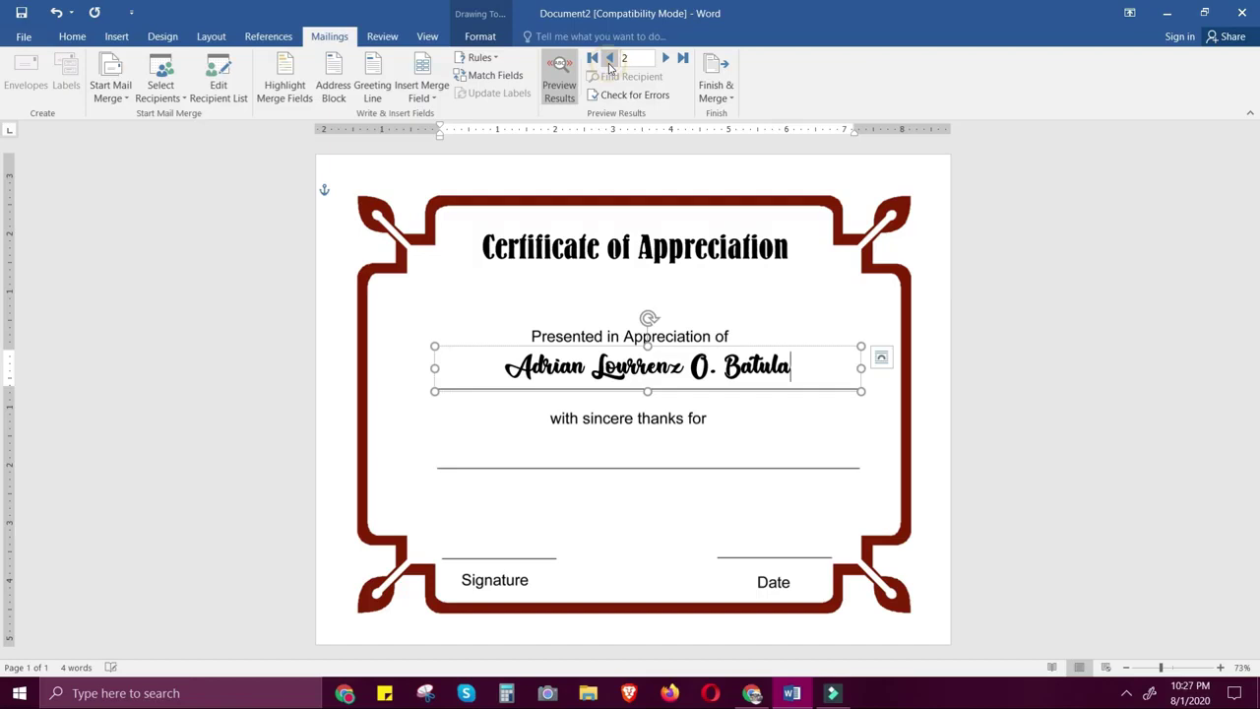
left_click(609, 59)
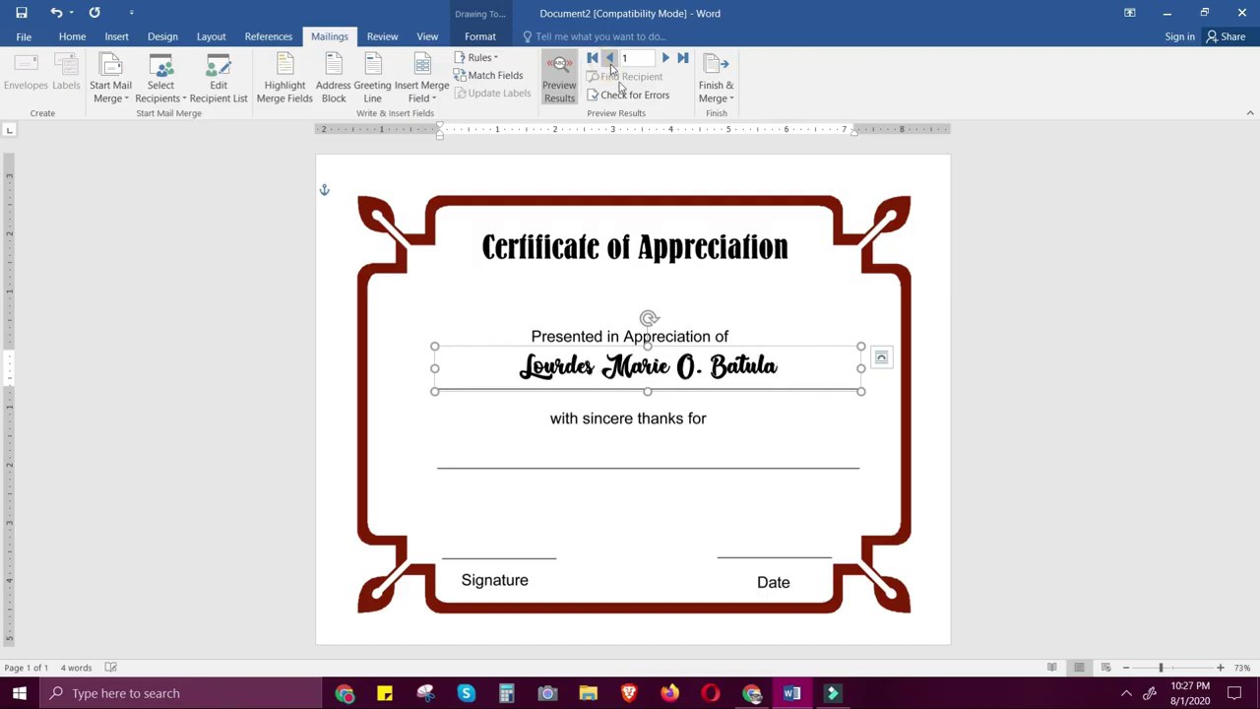
Merge all records to individual documents, producing the five-page Letters1
left_click(718, 85)
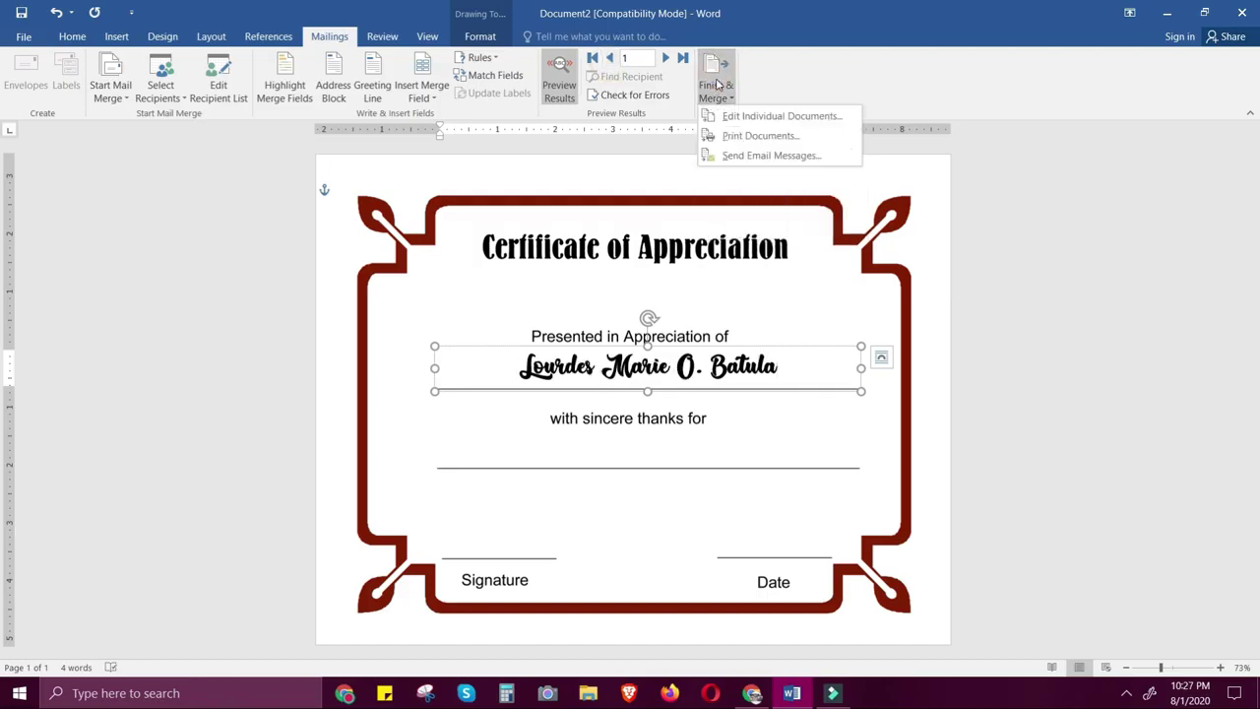
left_click(809, 126)
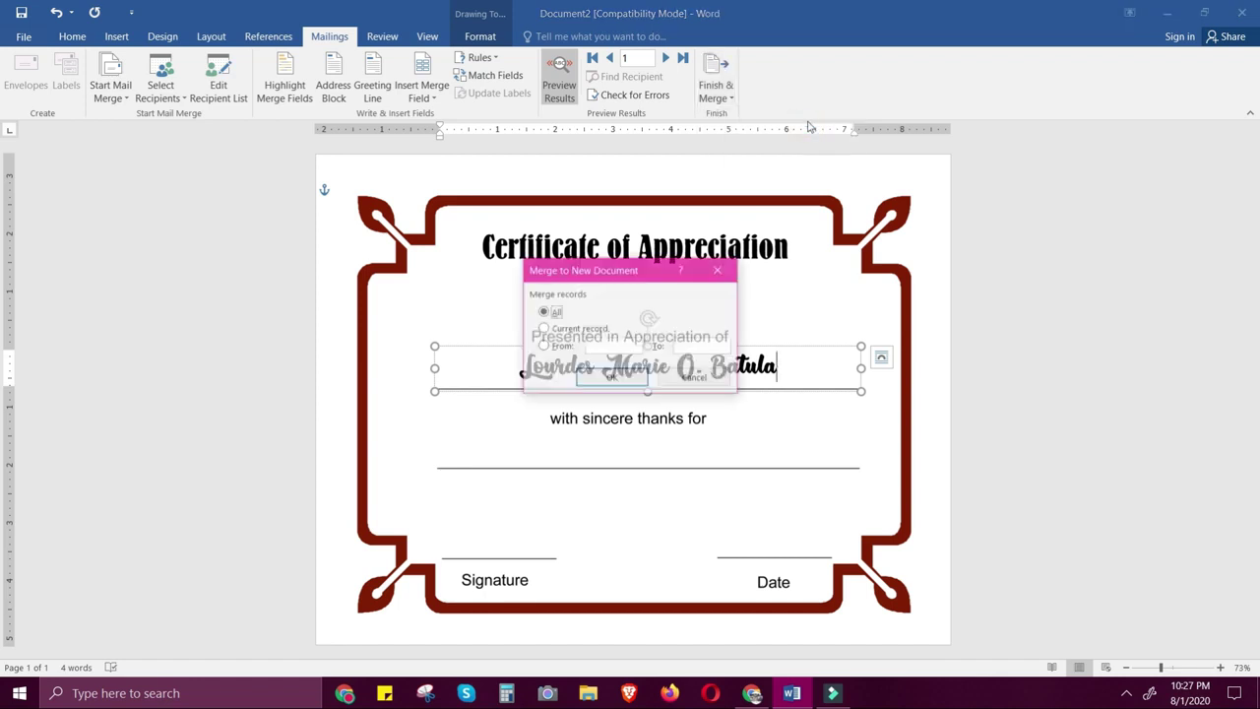
left_click(611, 379)
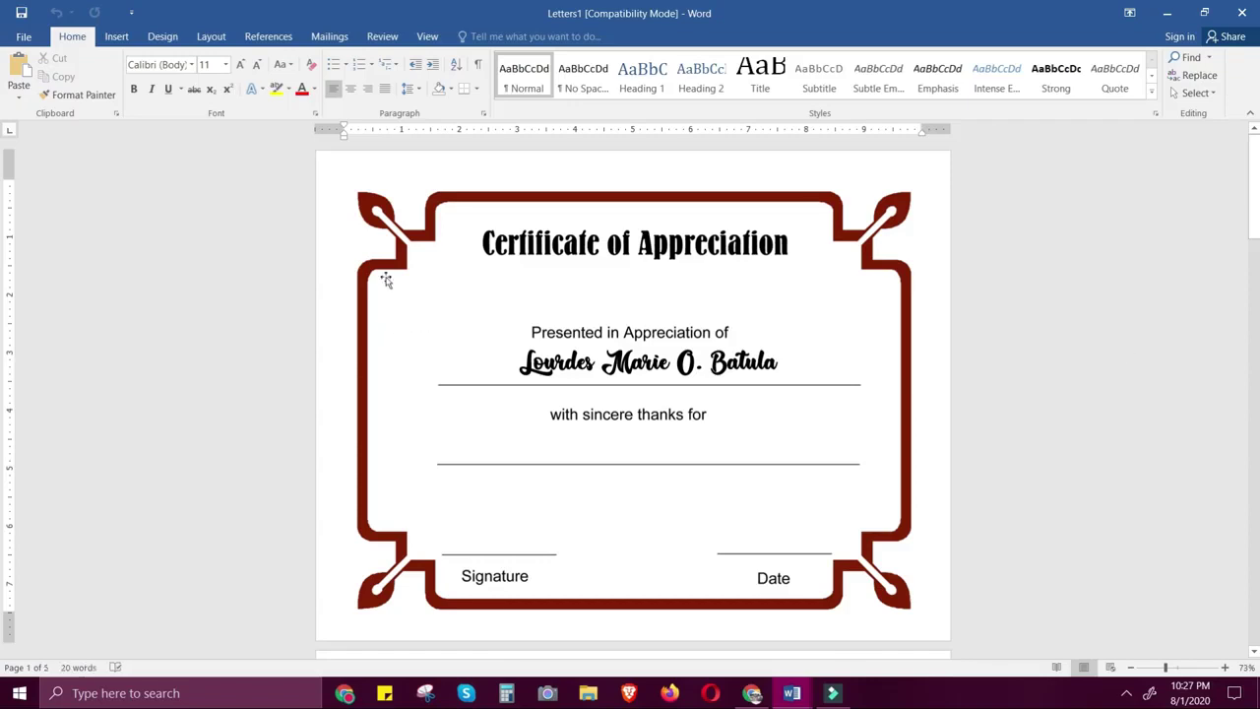
Switch Letters1 to Multiple Pages view so all five named certificates appear together
scroll(725, 423, "down", 5)
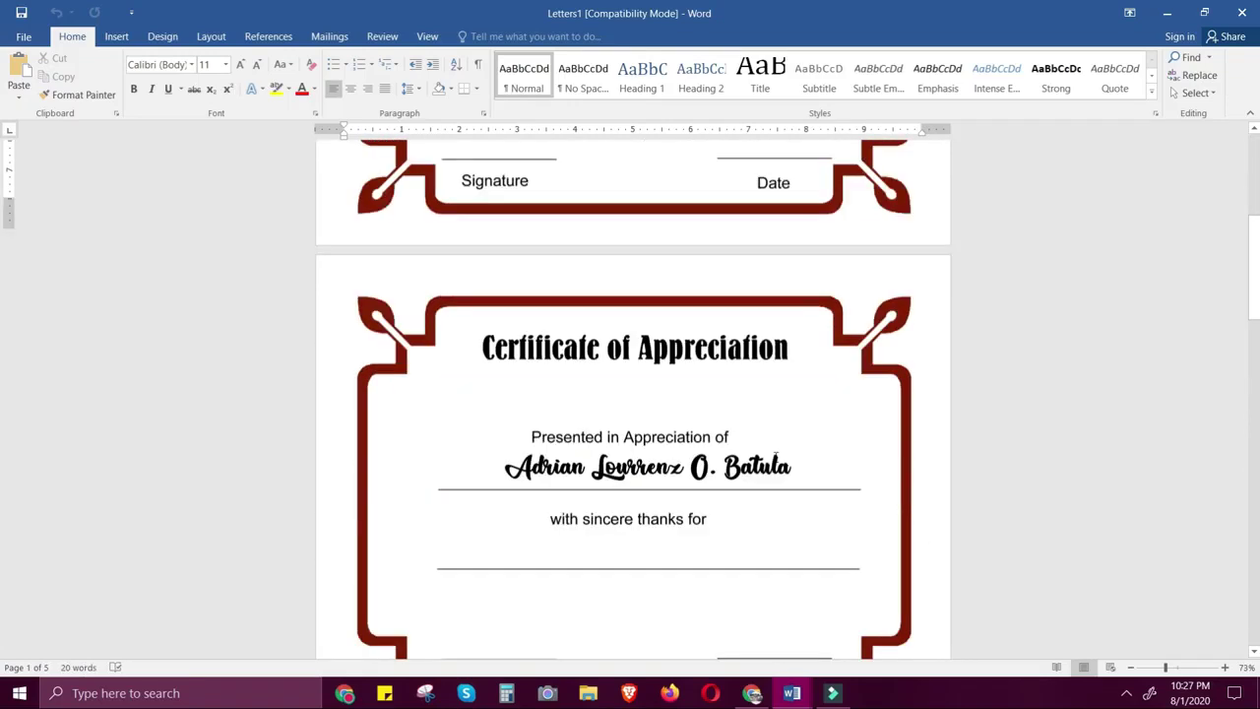
scroll(776, 458, "down", 7)
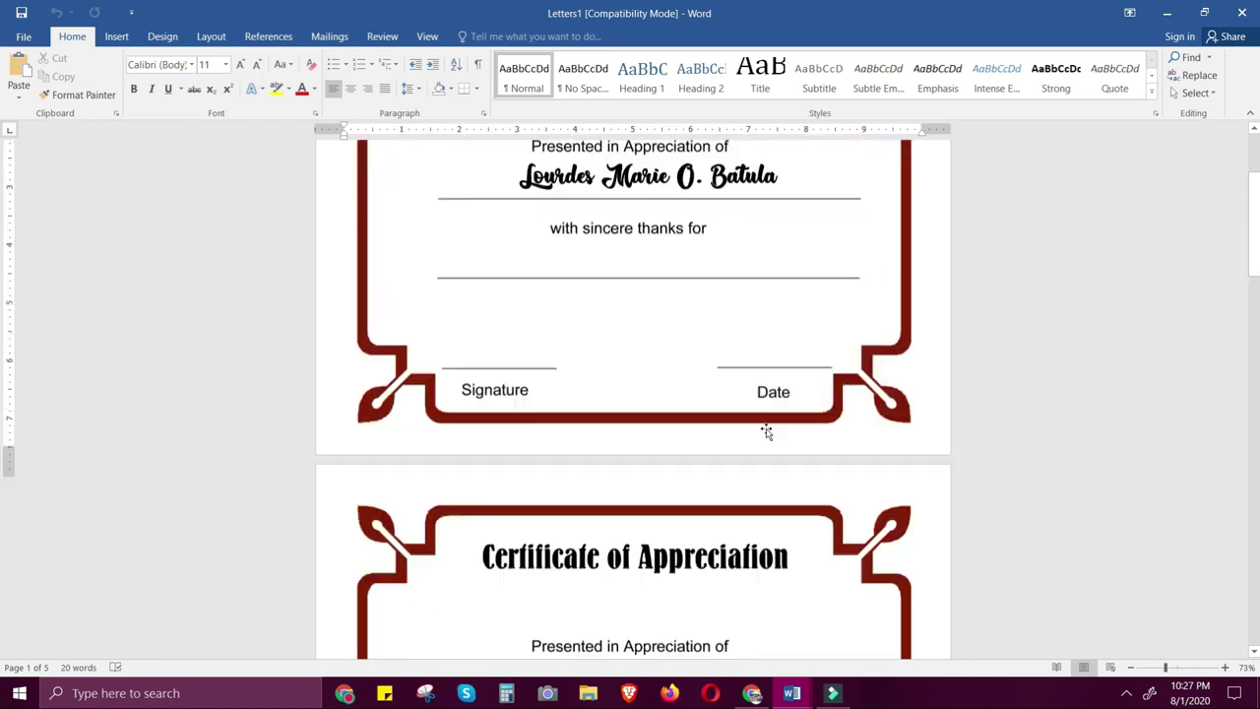
scroll(766, 431, "up", 4)
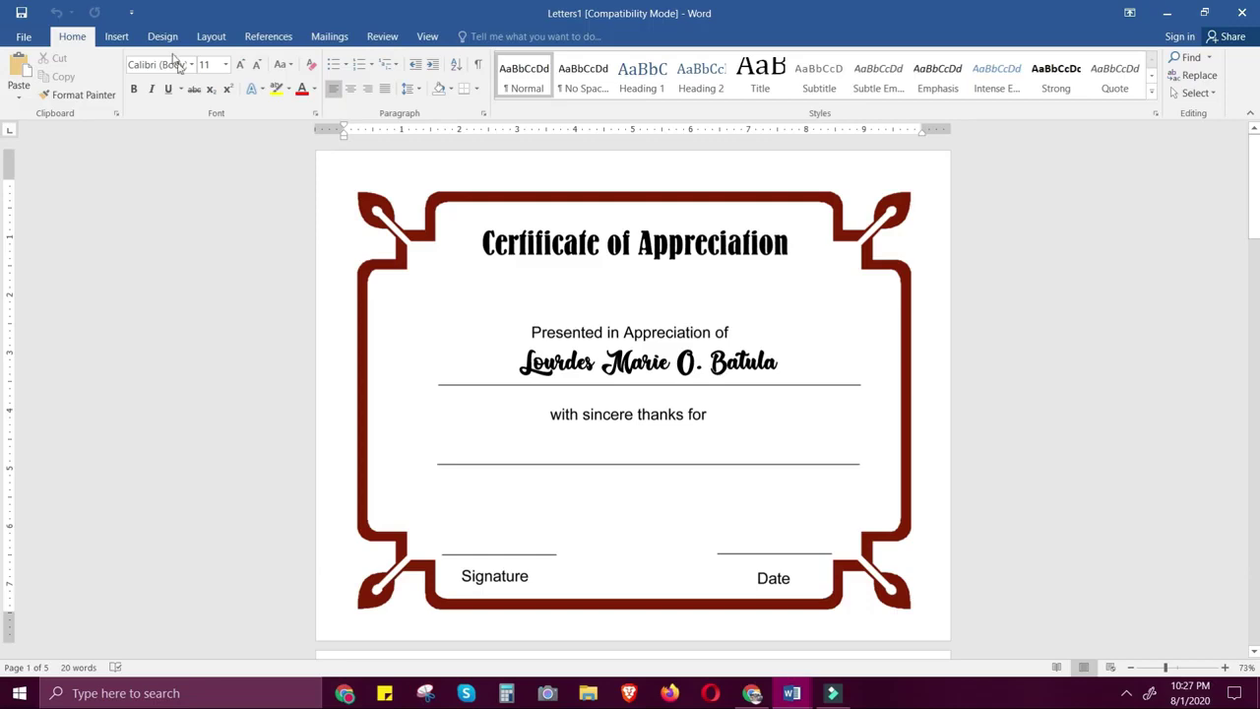
left_click(426, 37)
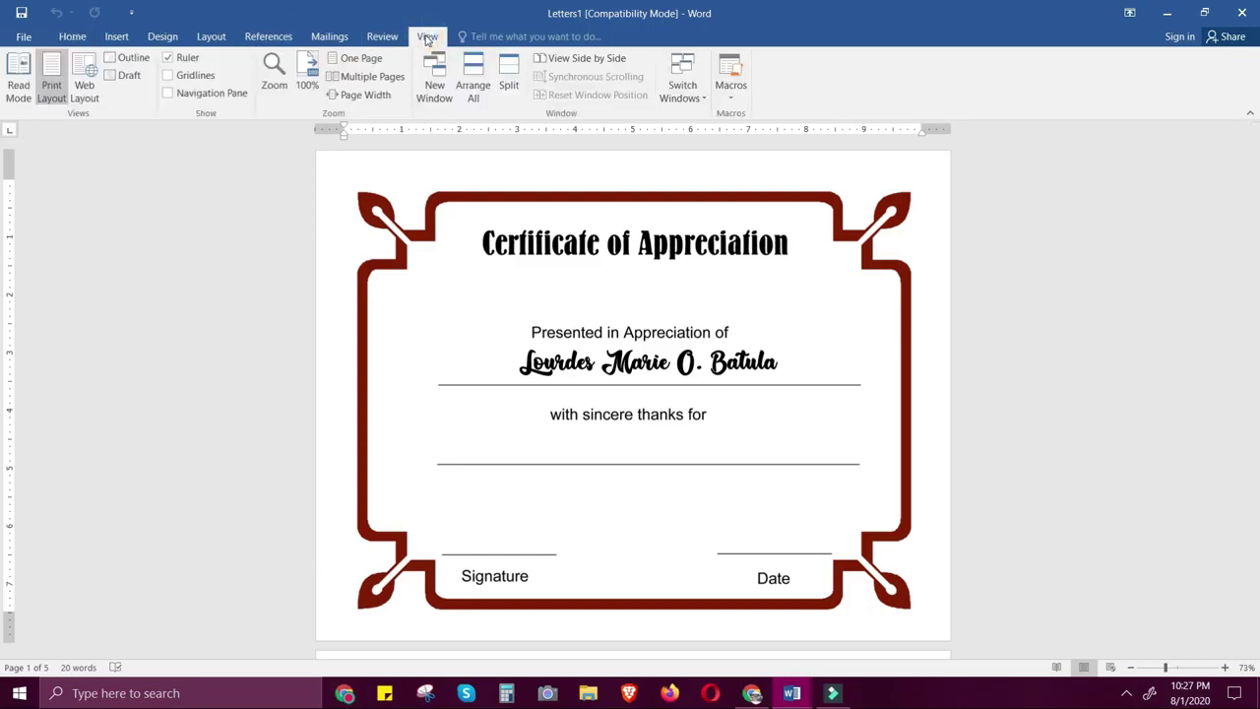
left_click(382, 86)
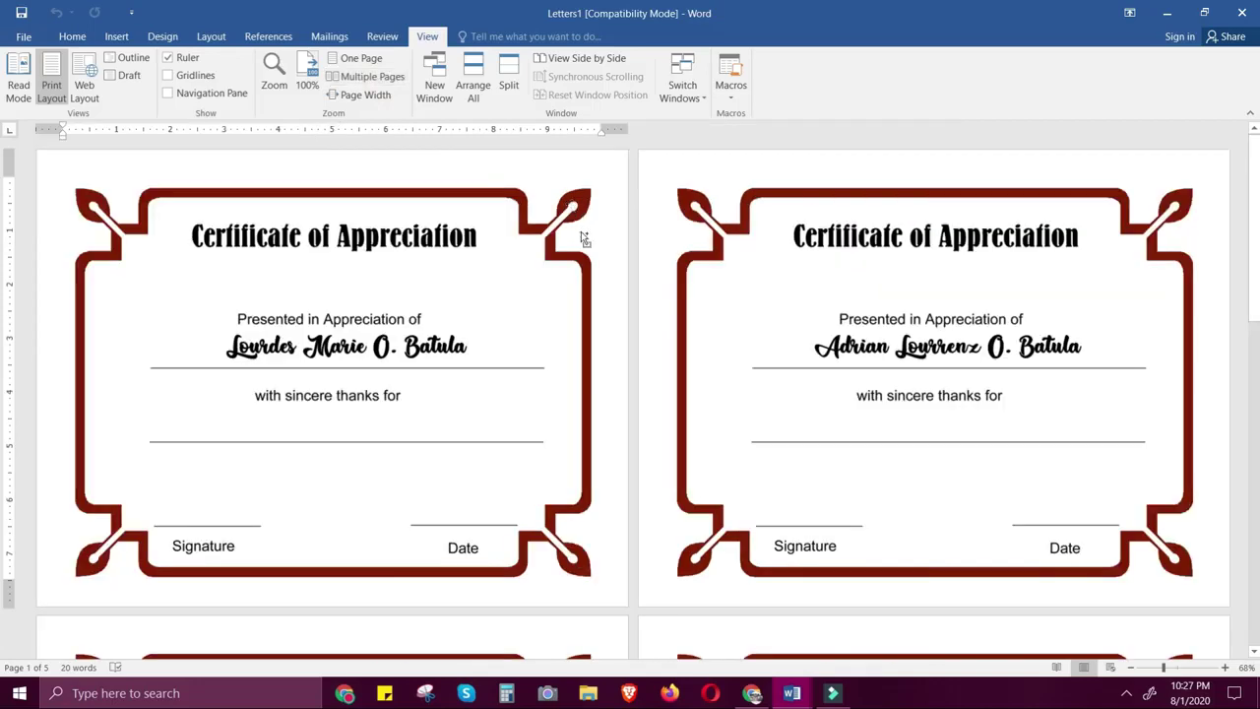
scroll(581, 234, "down", 1, "ctrl")
scroll(583, 239, "down", 3, "ctrl")
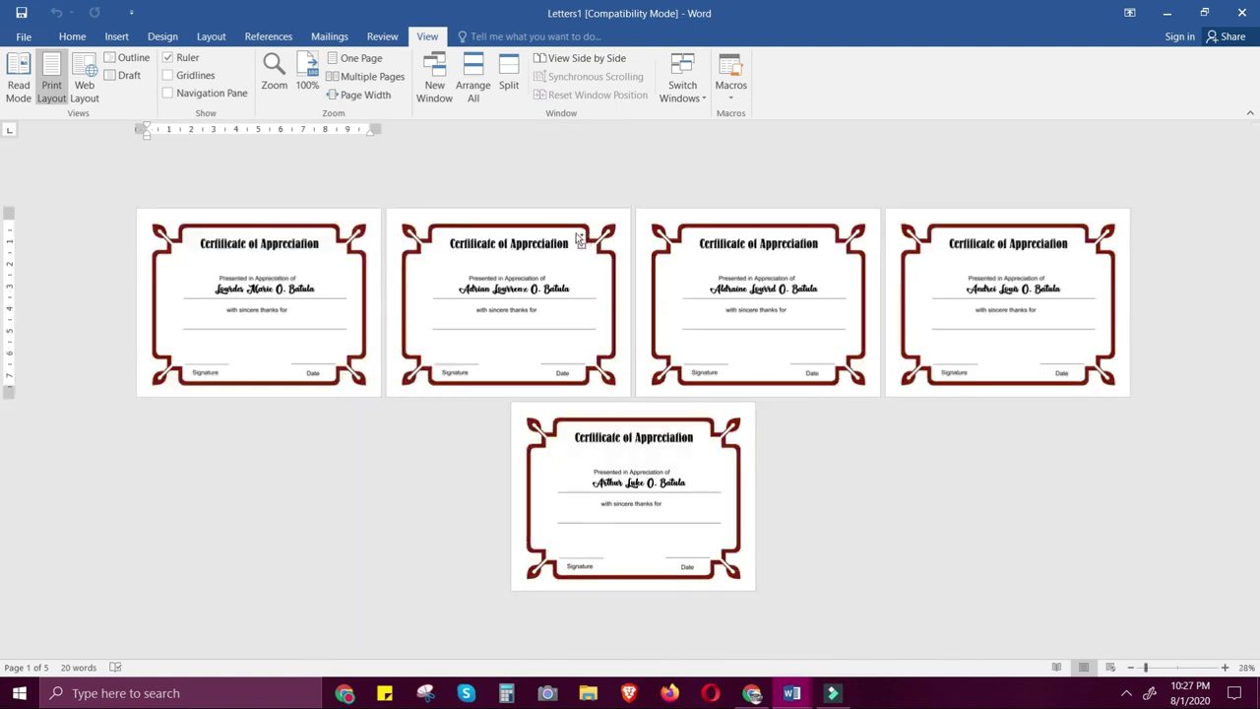
scroll(579, 239, "up", 1, "ctrl")
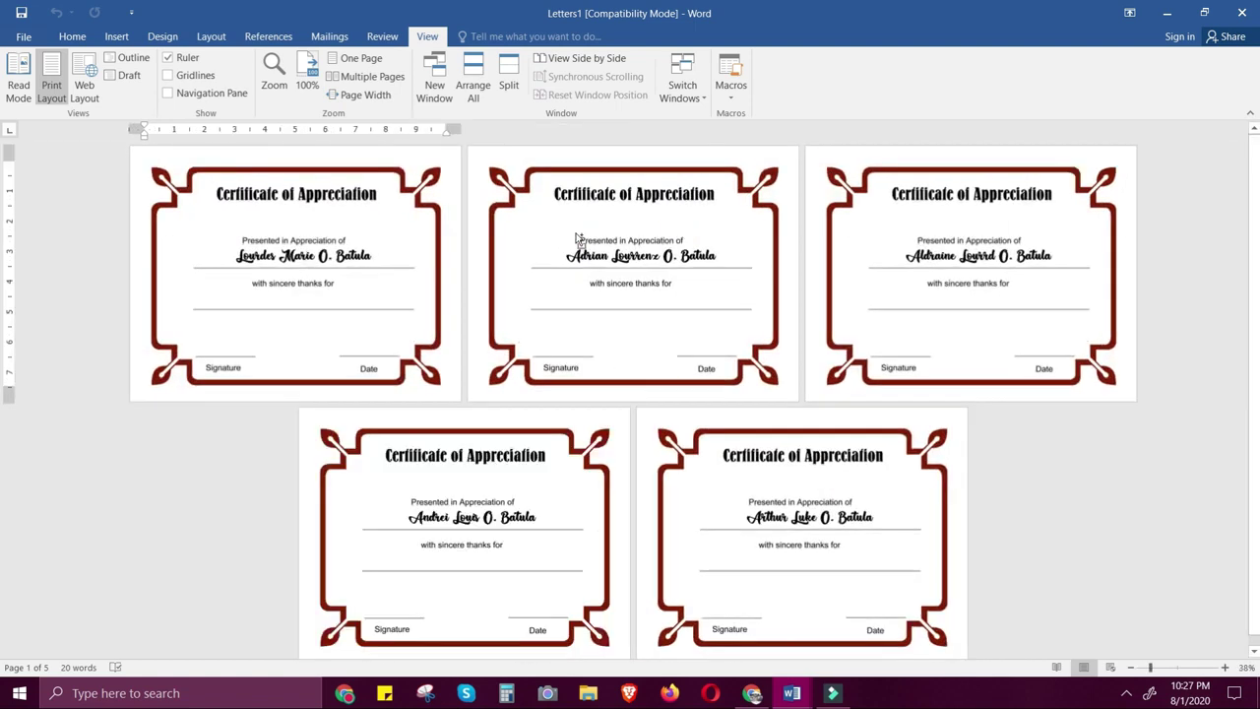